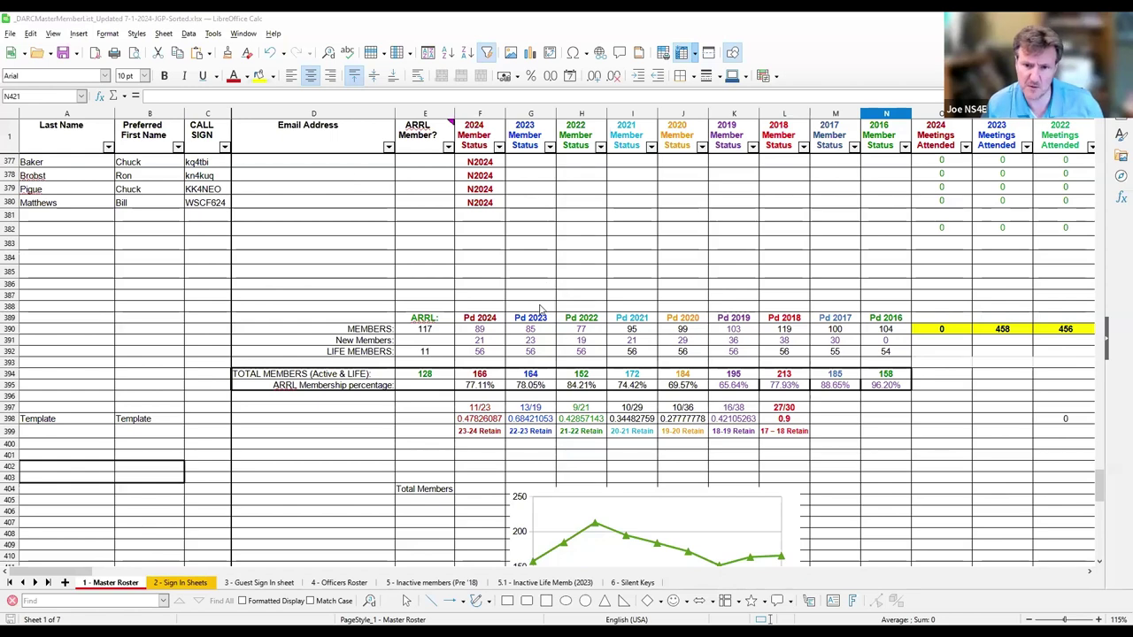
Widen the CALL SIGN column and delete the Email Address column from the Master Roster sheet
{"action": "scroll", "coordinate": [583, 413], "scroll_direction": "down", "scroll_amount": 2}
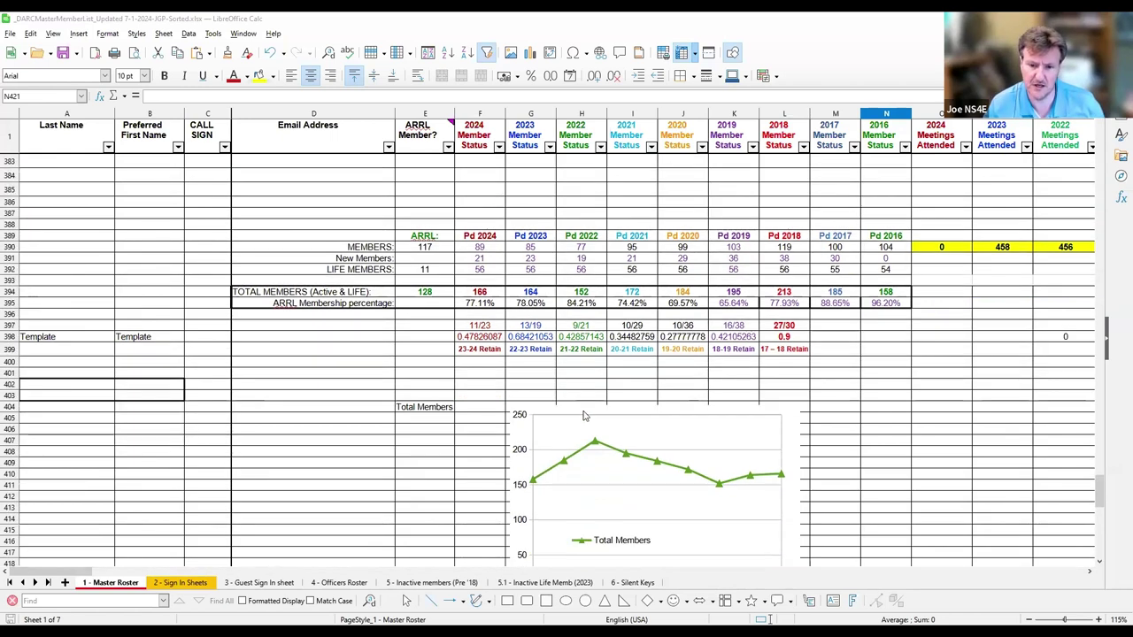
{"action": "scroll", "coordinate": [584, 414], "scroll_direction": "down", "scroll_amount": 1}
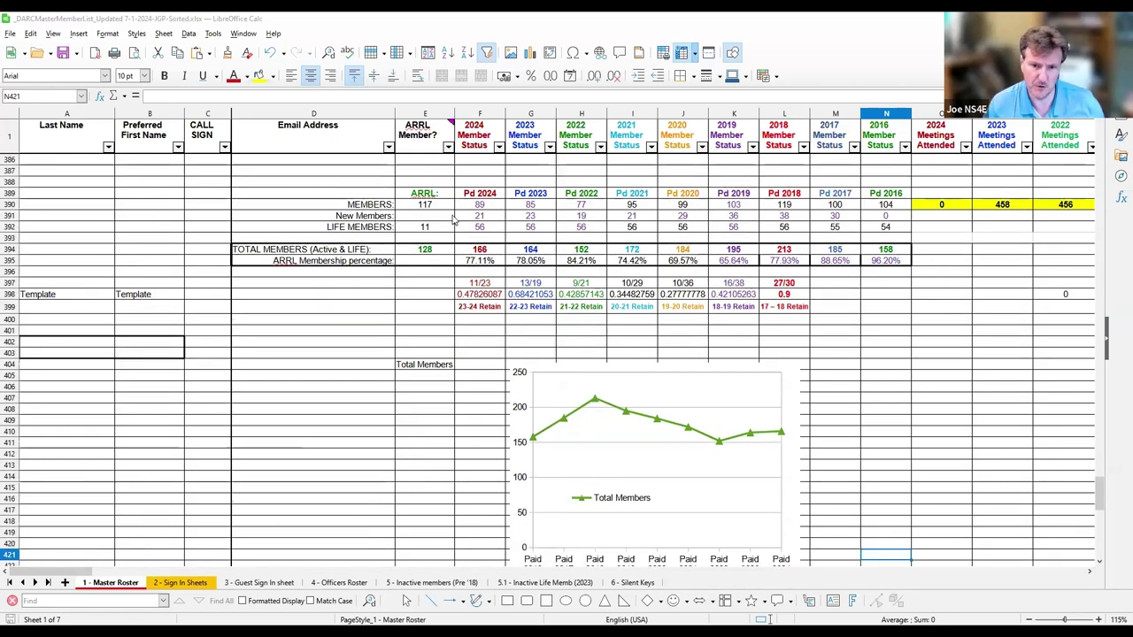
{"action": "scroll", "coordinate": [531, 351], "scroll_direction": "up", "scroll_amount": 6}
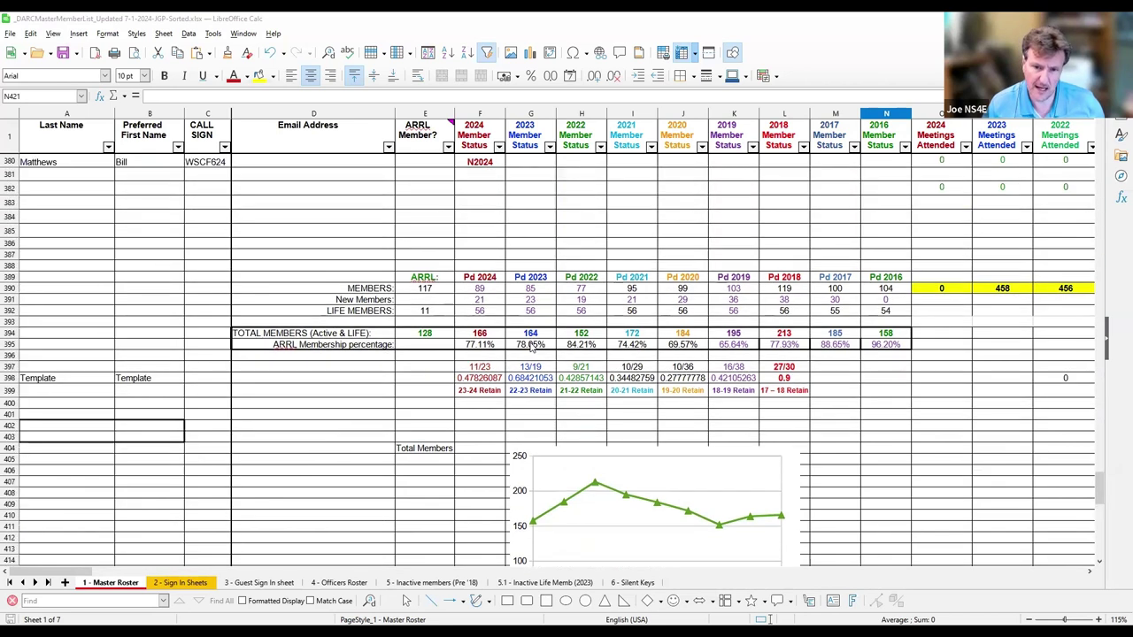
{"action": "scroll", "coordinate": [531, 351], "scroll_direction": "up", "scroll_amount": 5}
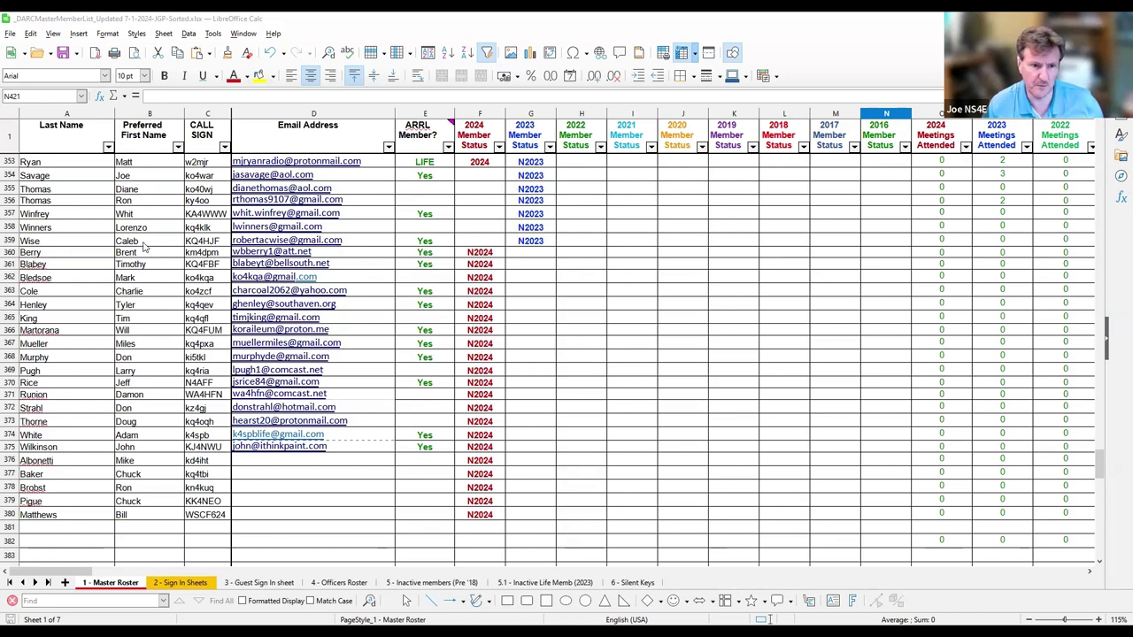
{"action": "scroll", "coordinate": [522, 302], "scroll_direction": "up", "scroll_amount": 6}
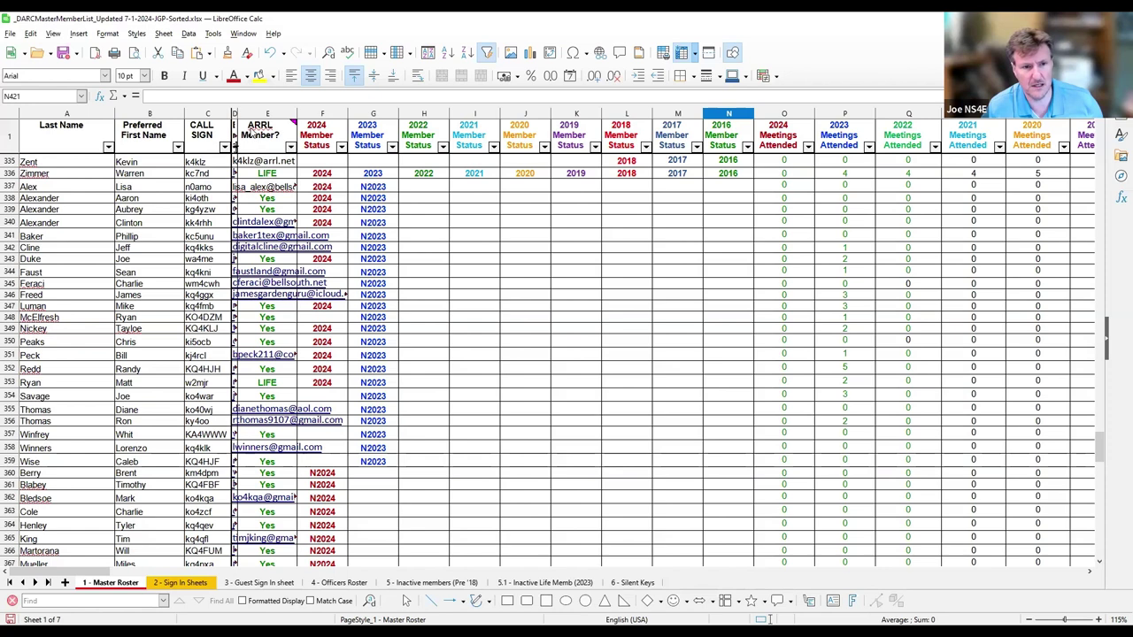
{"action": "left_click_drag", "start_coordinate": [236, 114], "coordinate": [300, 124]}
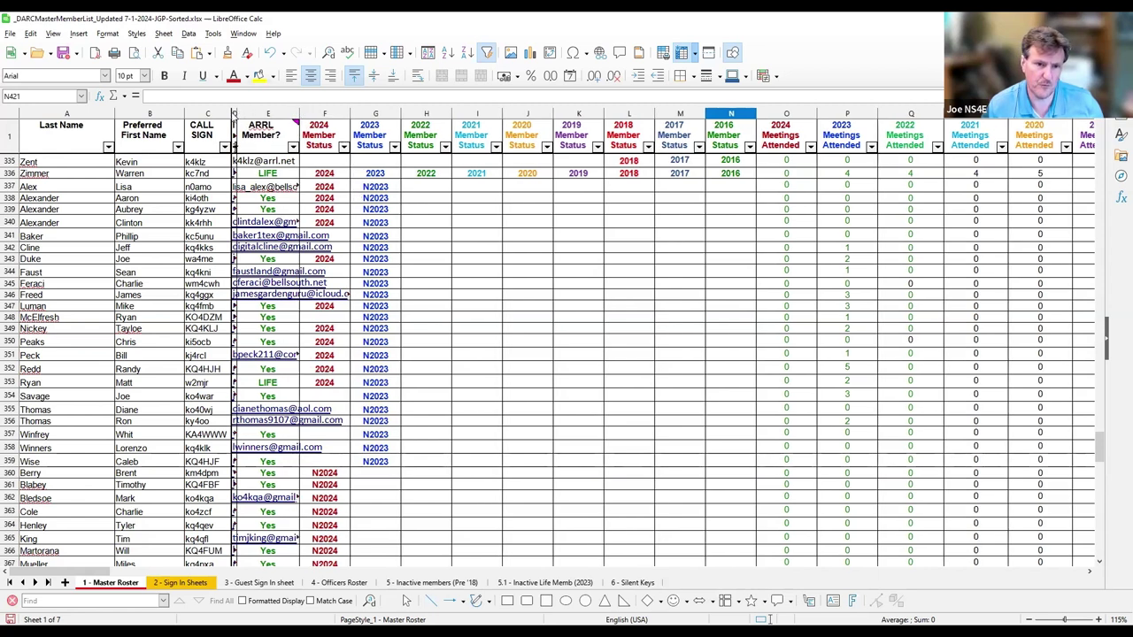
{"action": "left_click_drag", "start_coordinate": [235, 114], "coordinate": [234, 113]}
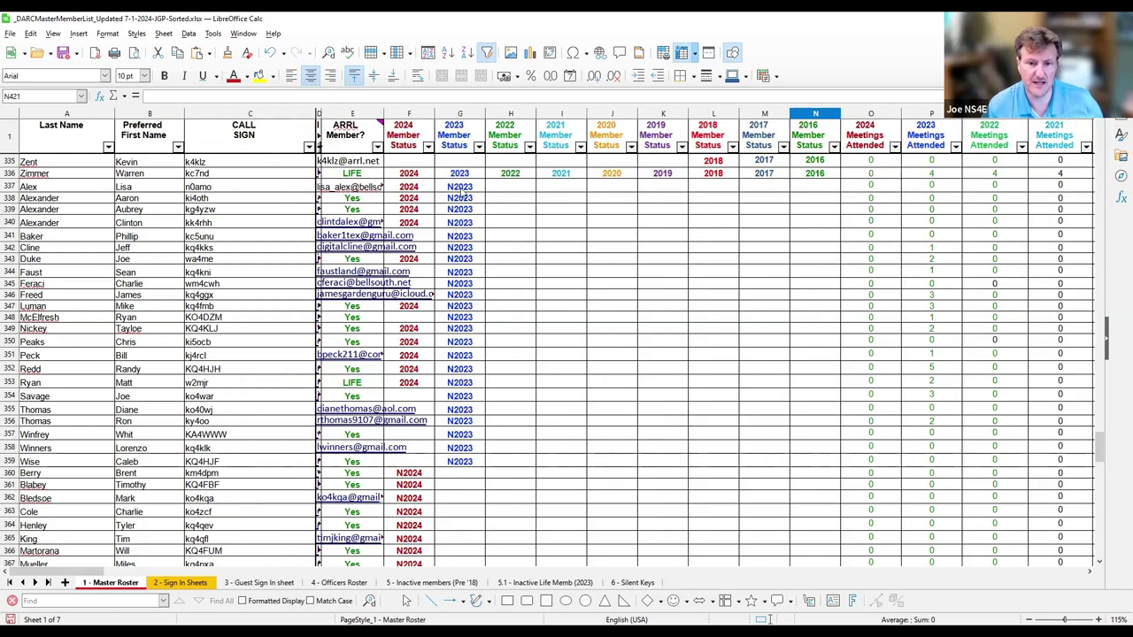
{"action": "right_click", "coordinate": [320, 114]}
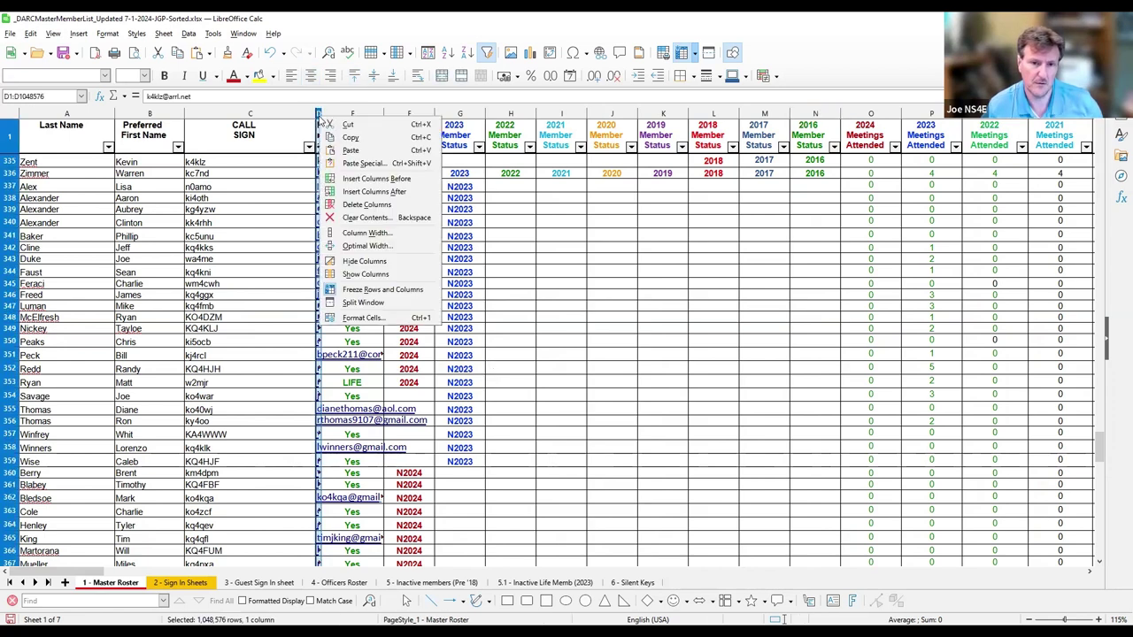
{"action": "left_click", "coordinate": [361, 209]}
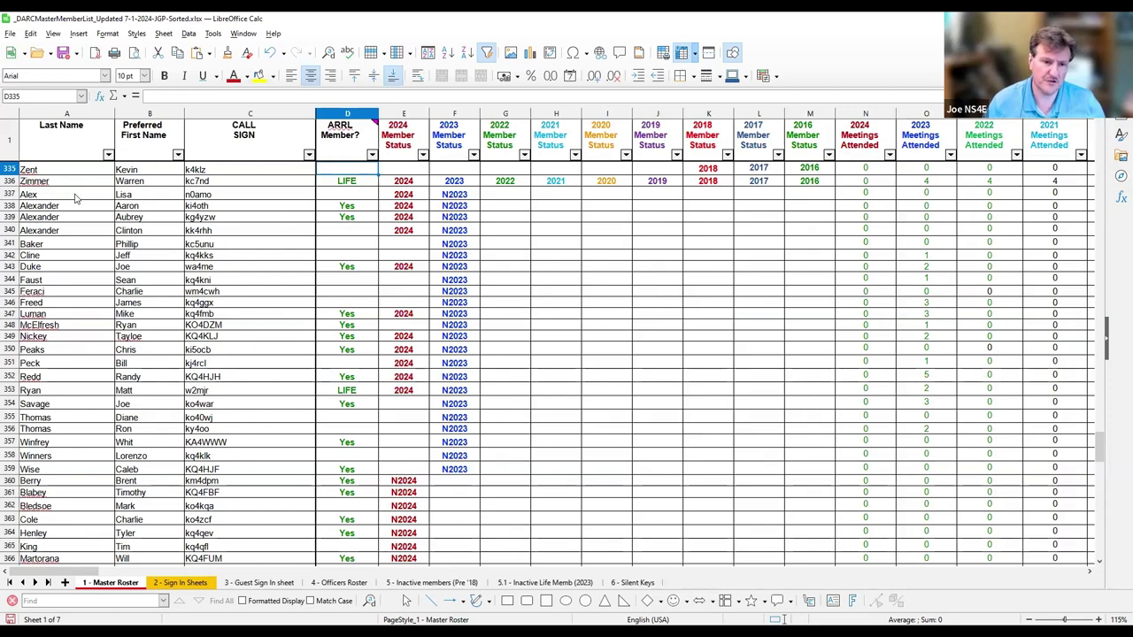
{"action": "left_click_drag", "start_coordinate": [57, 196], "coordinate": [466, 475]}
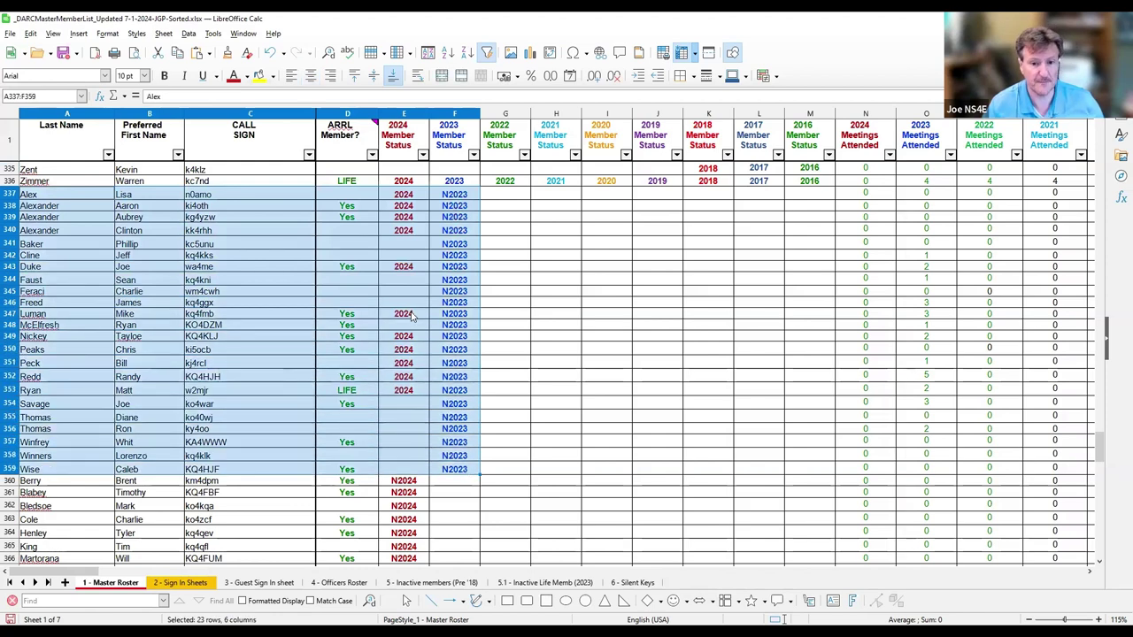
{"action": "left_click_drag", "start_coordinate": [397, 249], "coordinate": [396, 262]}
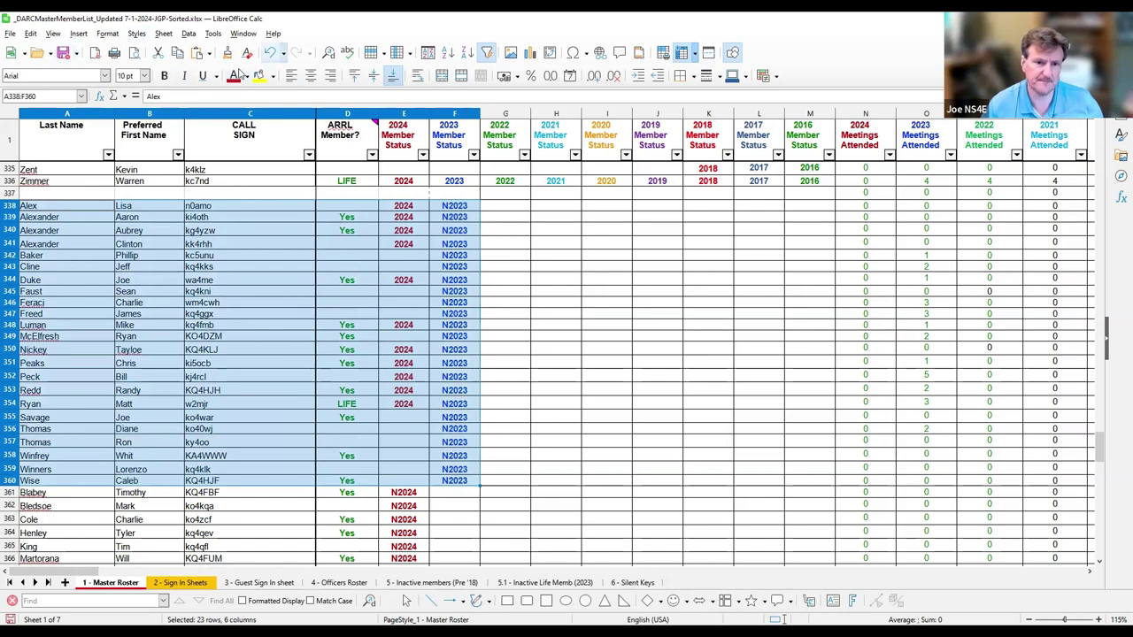
{"action": "left_click", "coordinate": [270, 52]}
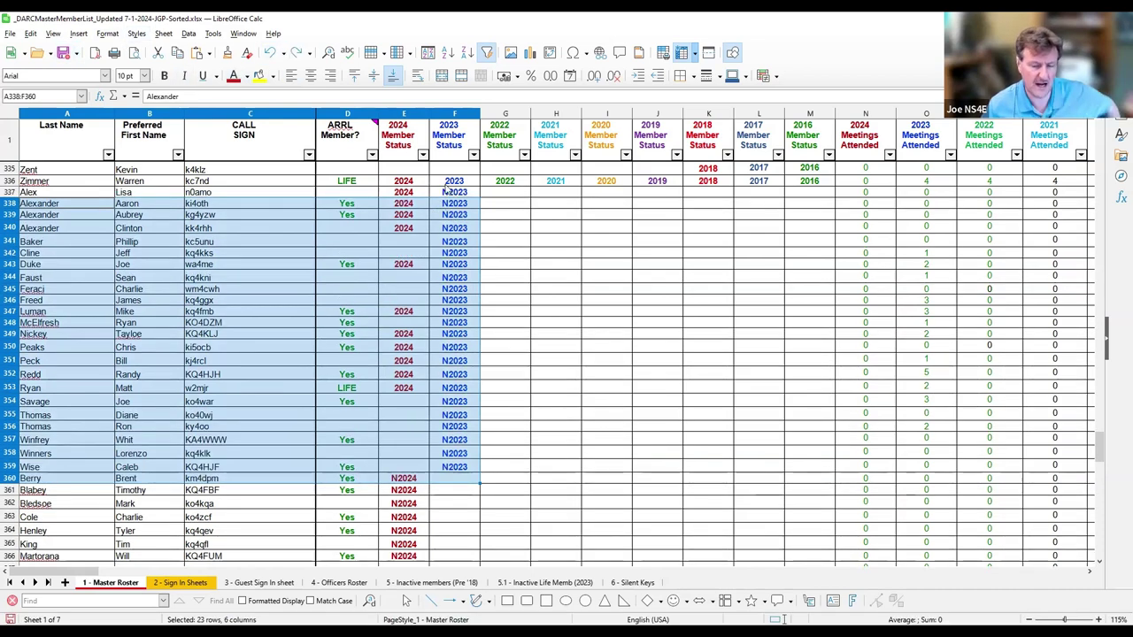
Examine the 2024 status of members new in 2023, the yearly totals and retention rates, and the Total Members chart
{"action": "left_click", "coordinate": [452, 193]}
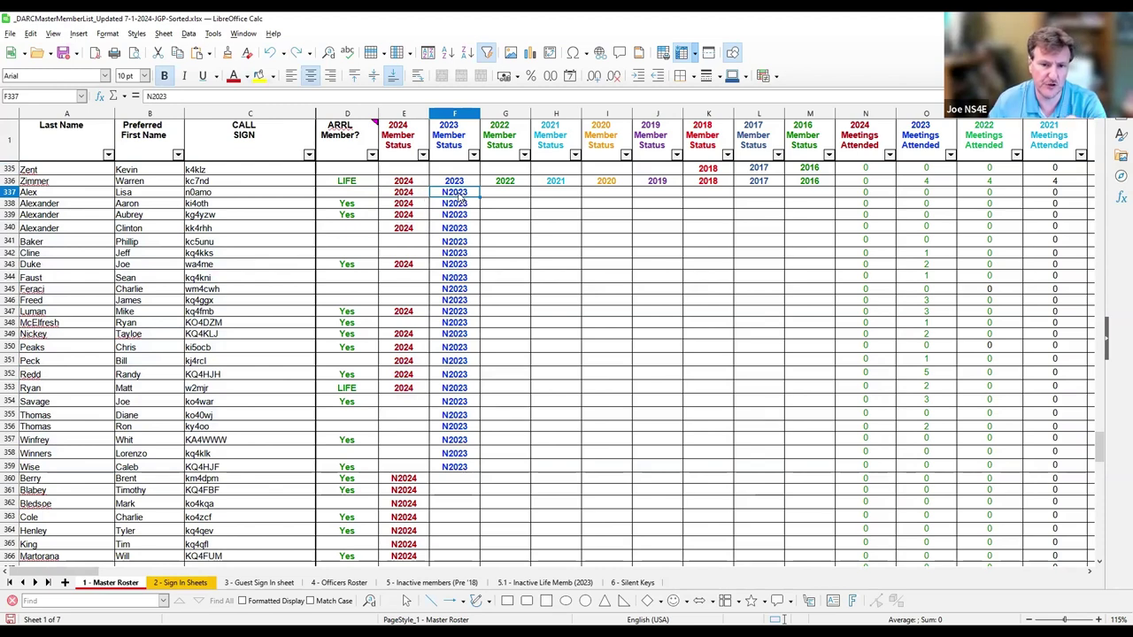
{"action": "left_click", "coordinate": [412, 195]}
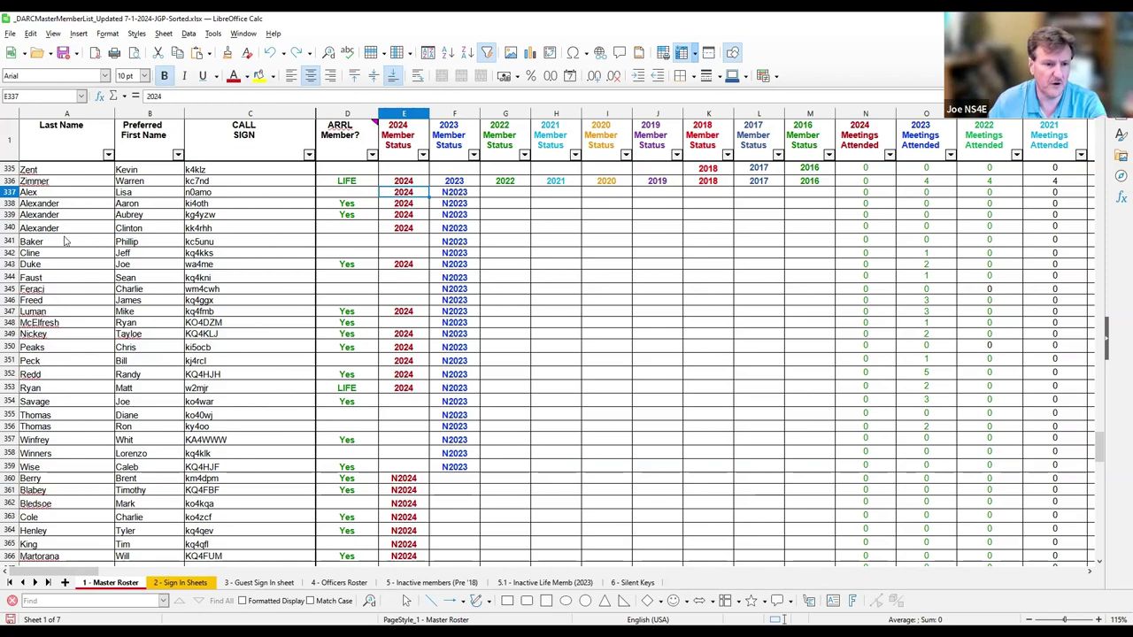
{"action": "left_click", "coordinate": [409, 244]}
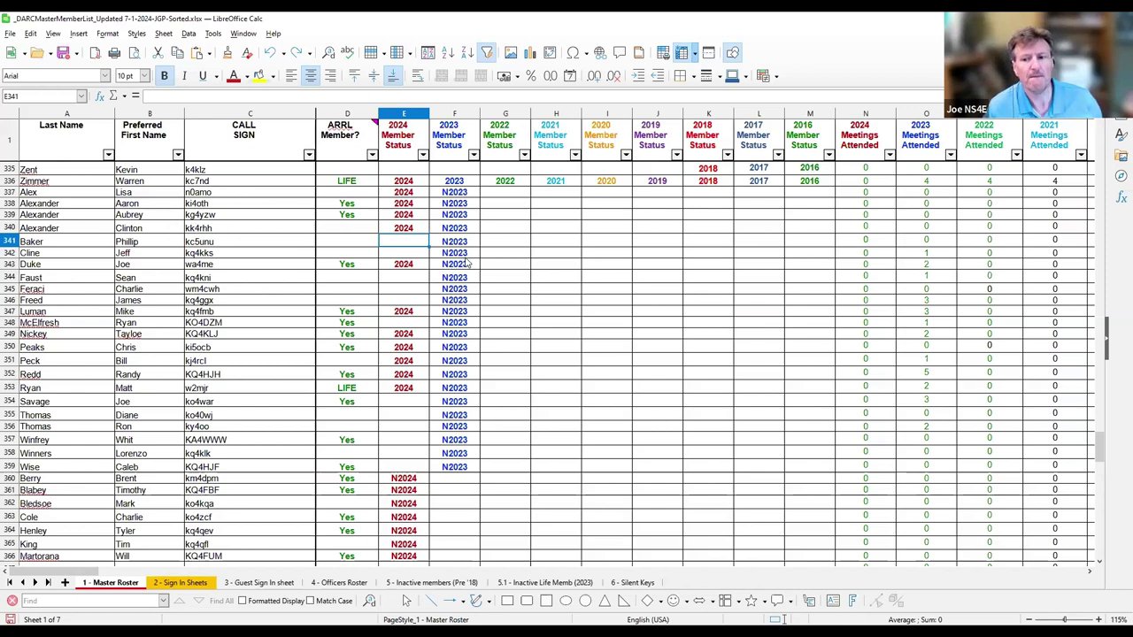
{"action": "scroll", "coordinate": [466, 258], "scroll_direction": "down", "scroll_amount": 7}
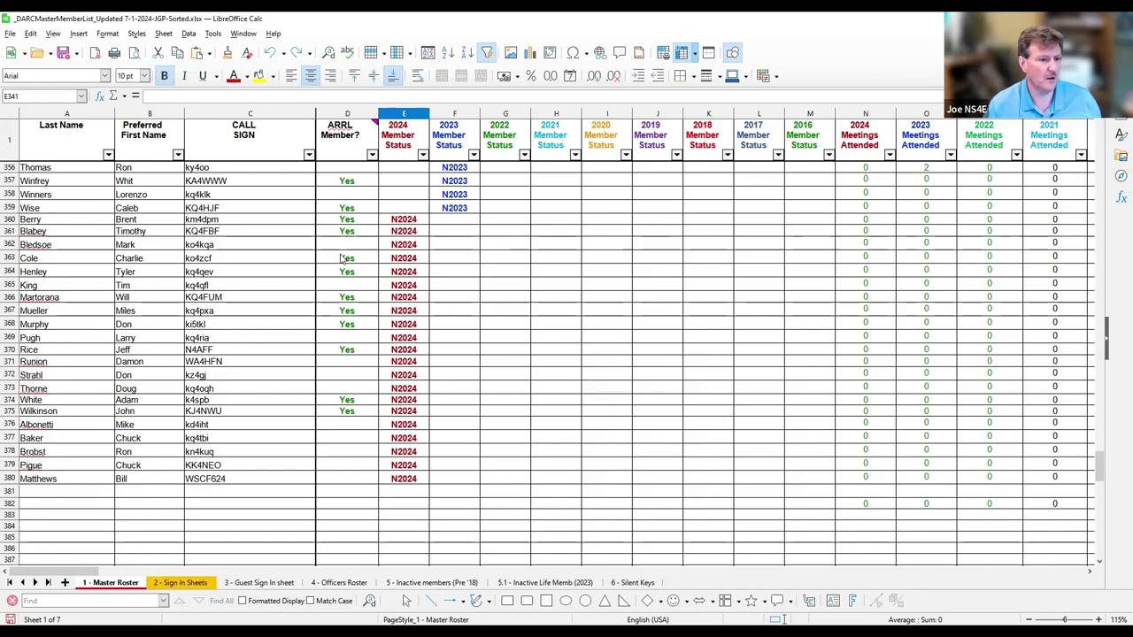
{"action": "scroll", "coordinate": [629, 478], "scroll_direction": "down", "scroll_amount": 2}
{"action": "scroll", "coordinate": [622, 451], "scroll_direction": "down", "scroll_amount": 9}
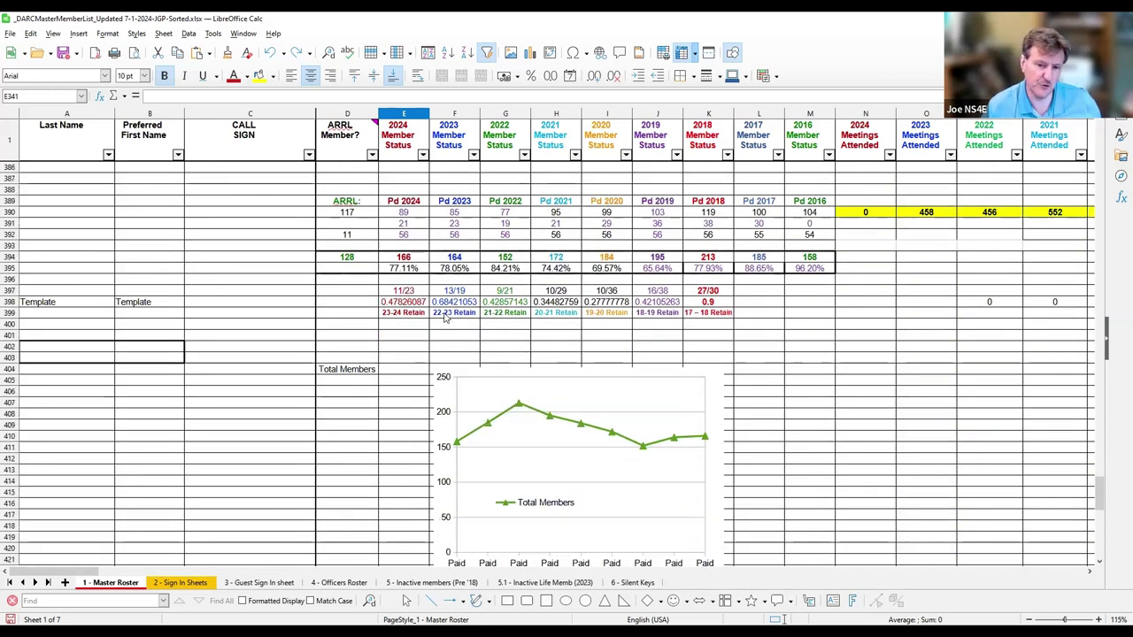
{"action": "scroll", "coordinate": [461, 381], "scroll_direction": "down", "scroll_amount": 7}
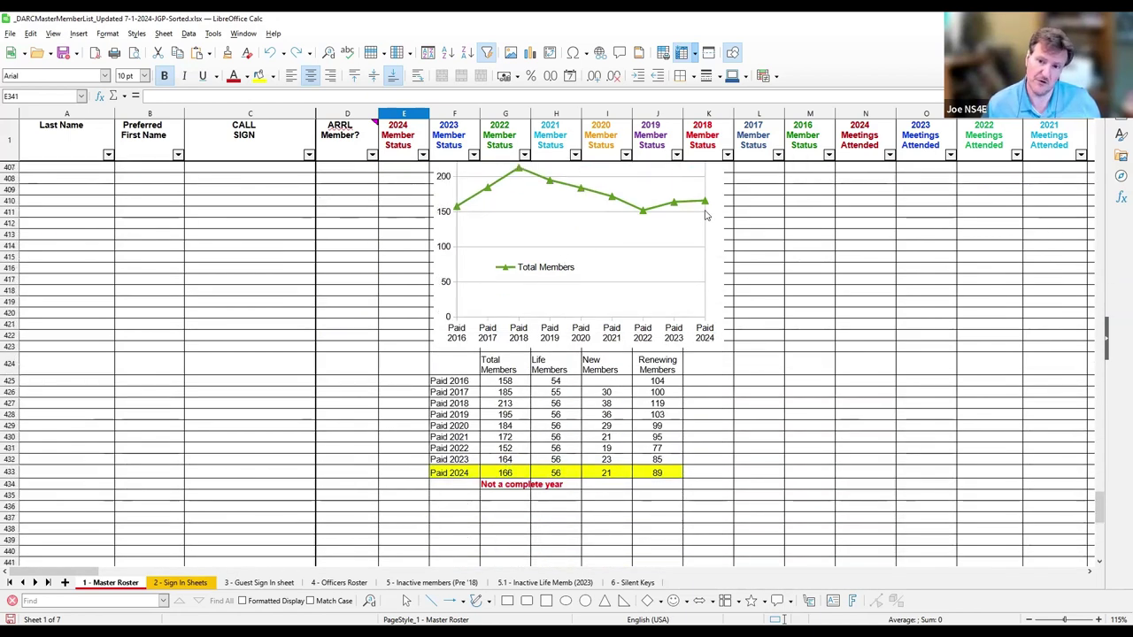
{"action": "scroll", "coordinate": [703, 218], "scroll_direction": "up", "scroll_amount": 2}
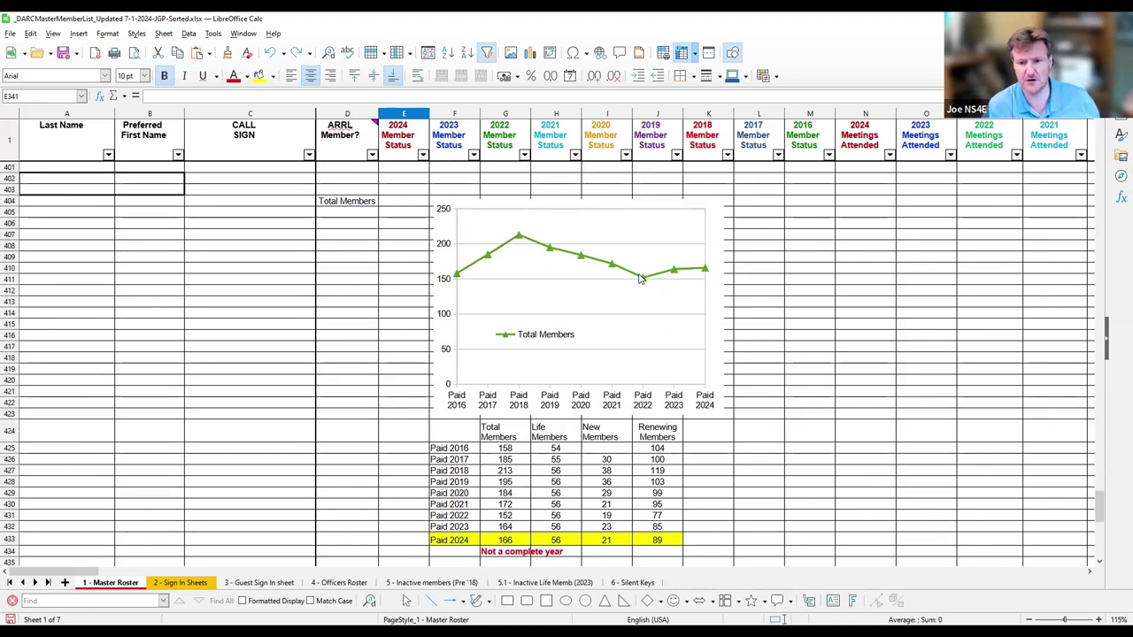
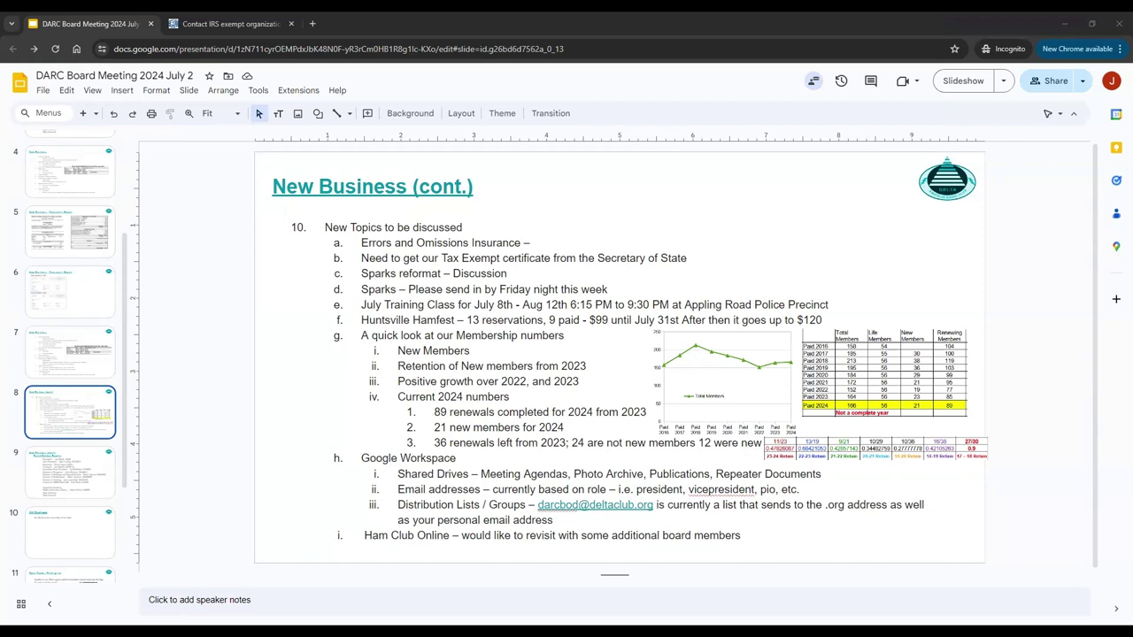
Switch to the board meeting presentation in Google Slides and paste the copied member table onto the "New Business (cont.)" slide
{"action": "right_click", "coordinate": [689, 167]}
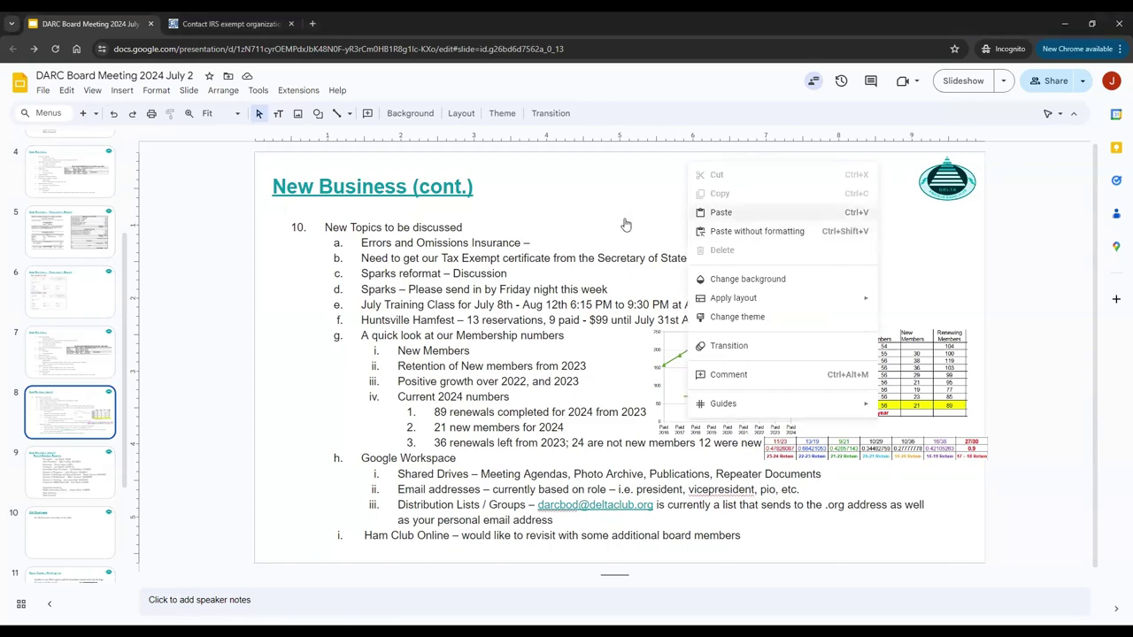
{"action": "left_click", "coordinate": [507, 214]}
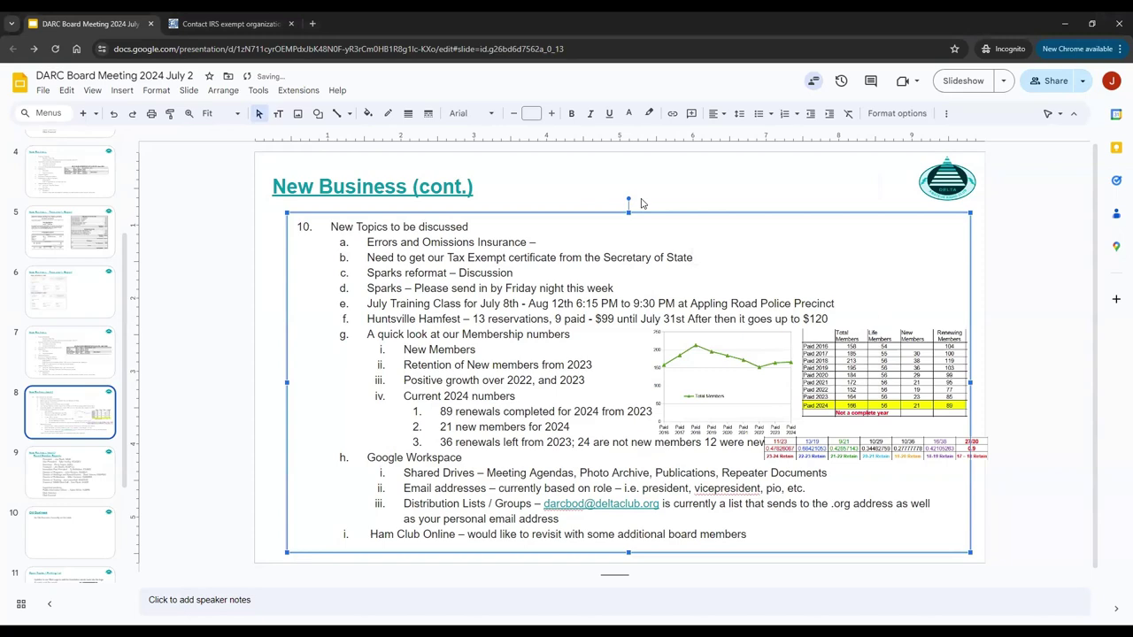
{"action": "left_click", "coordinate": [688, 186]}
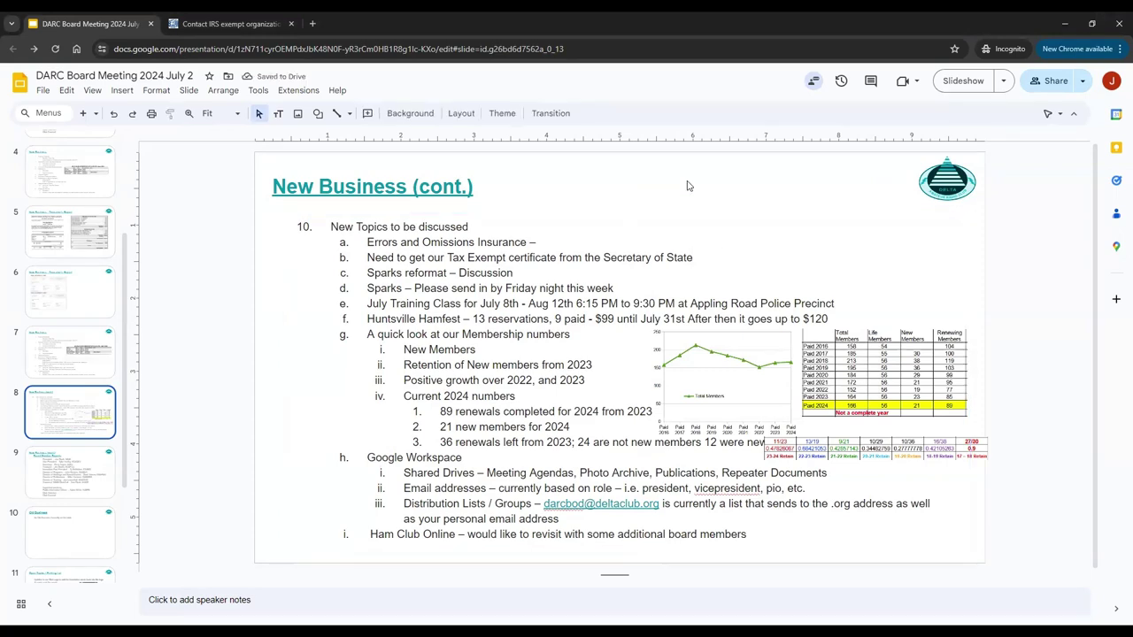
{"action": "key", "text": "ctrl+v"}
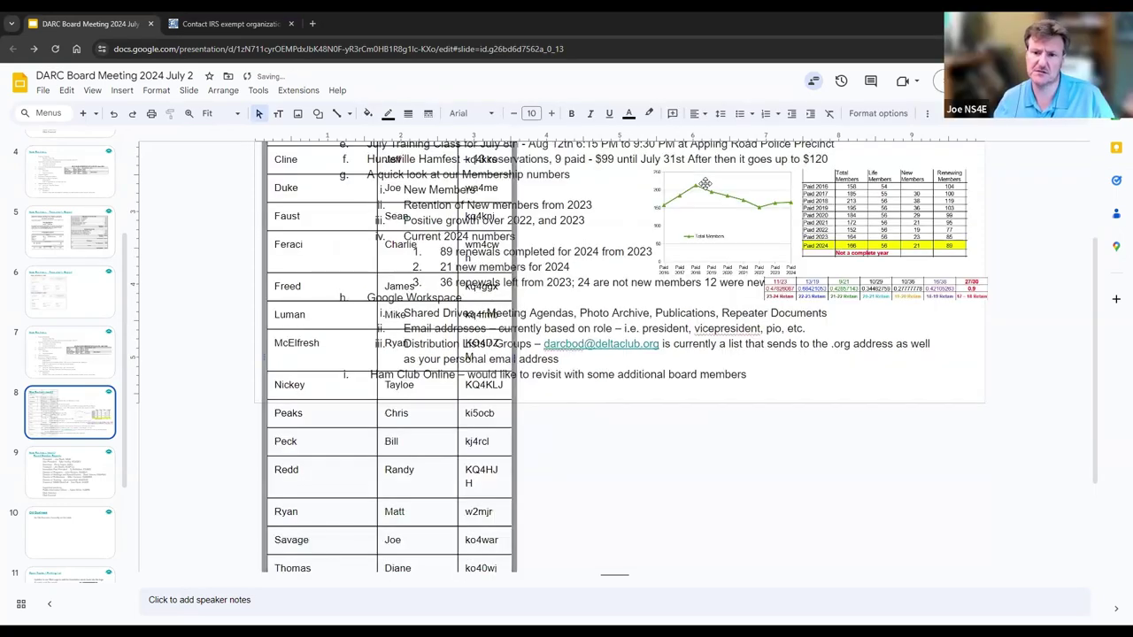
Undo the member table paste and the changes before it, and redo them
{"action": "key", "text": "ctrl+z"}
{"action": "key", "text": "ctrl+z"}
{"action": "key", "text": "ctrl+z"}
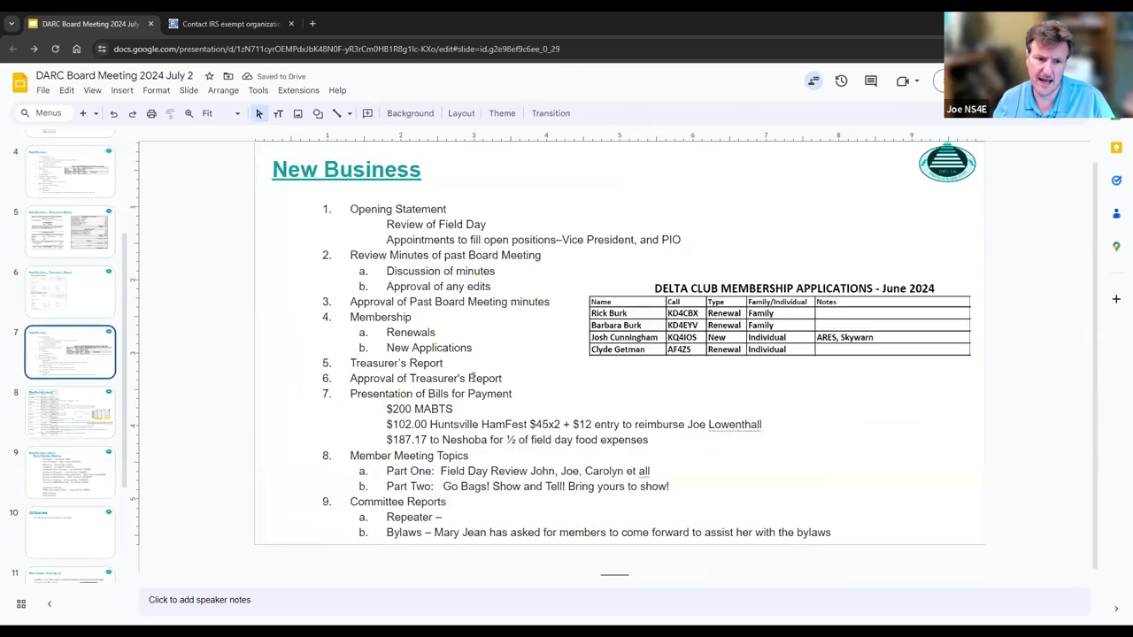
{"action": "key", "text": "ctrl+y"}
{"action": "key", "text": "ctrl+y"}
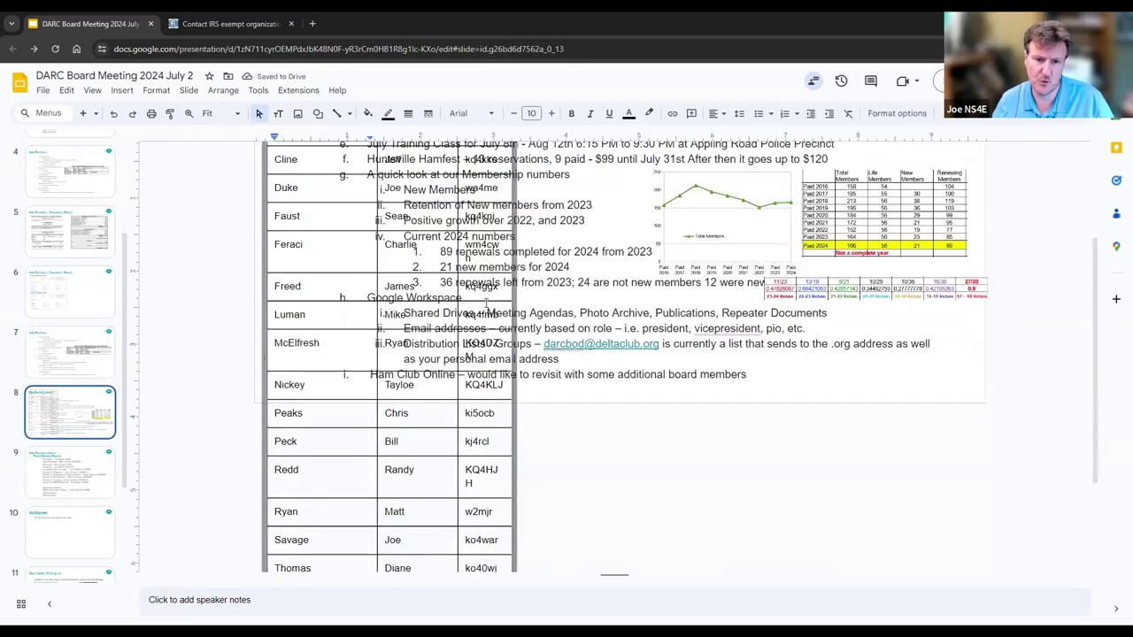
Narrow the pasted member table and move it into the blank area below the slide, clear of the agenda text
{"action": "scroll", "coordinate": [486, 304], "scroll_direction": "up", "scroll_amount": 3}
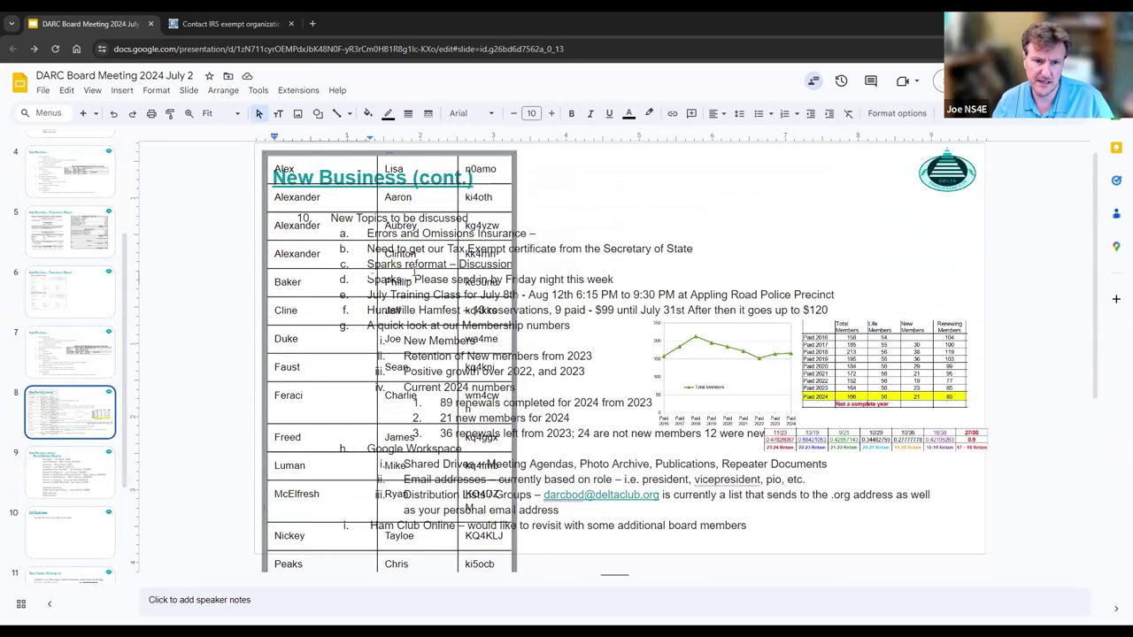
{"action": "scroll", "coordinate": [347, 300], "scroll_direction": "down", "scroll_amount": 3}
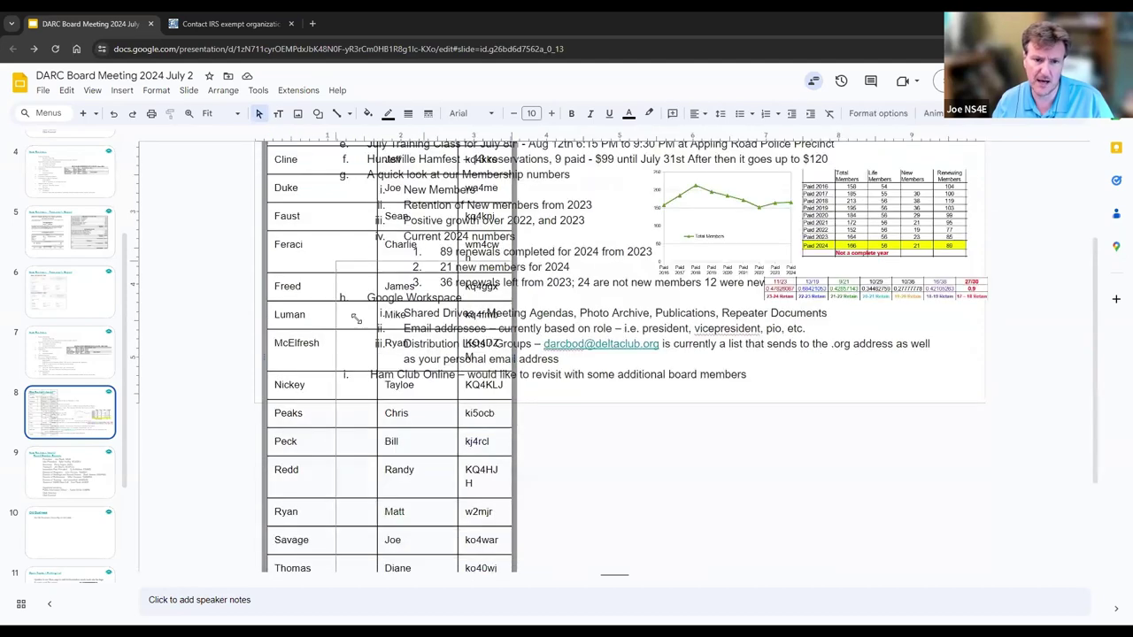
{"action": "key", "text": "ctrl+z"}
{"action": "scroll", "coordinate": [425, 377], "scroll_direction": "down", "scroll_amount": 7}
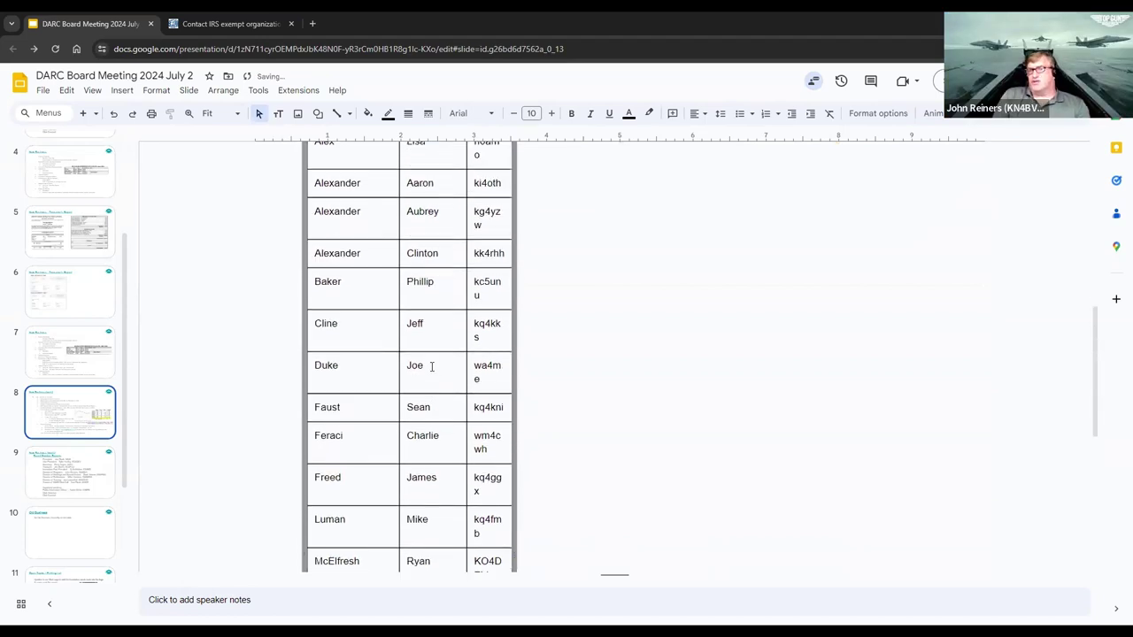
{"action": "left_click_drag", "start_coordinate": [512, 311], "coordinate": [555, 311]}
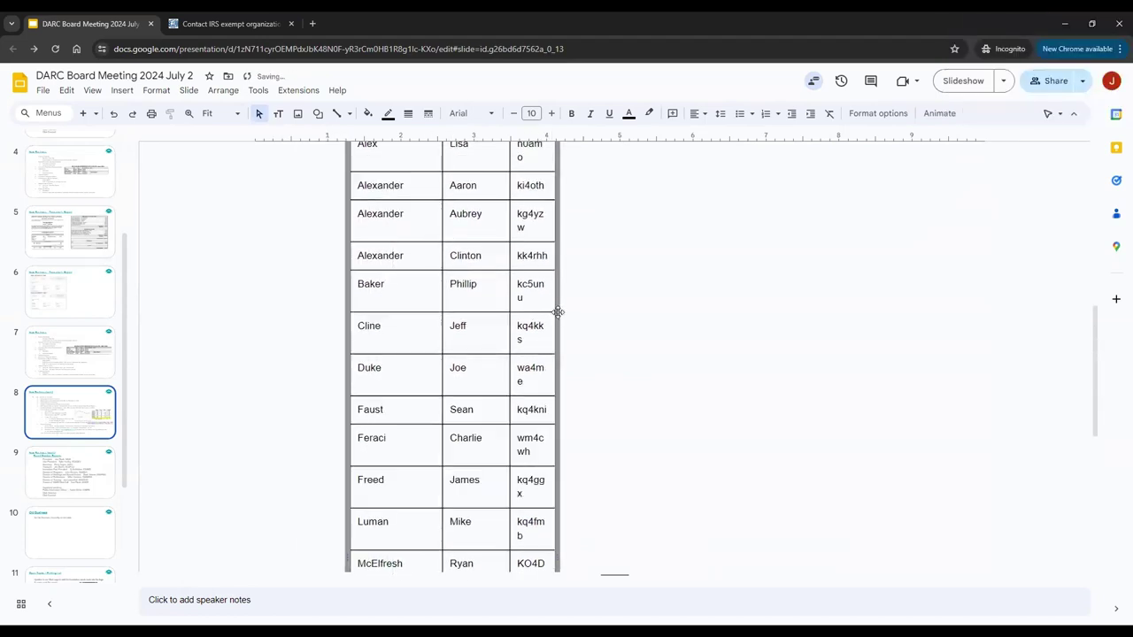
{"action": "scroll", "coordinate": [415, 261], "scroll_direction": "up", "scroll_amount": 3}
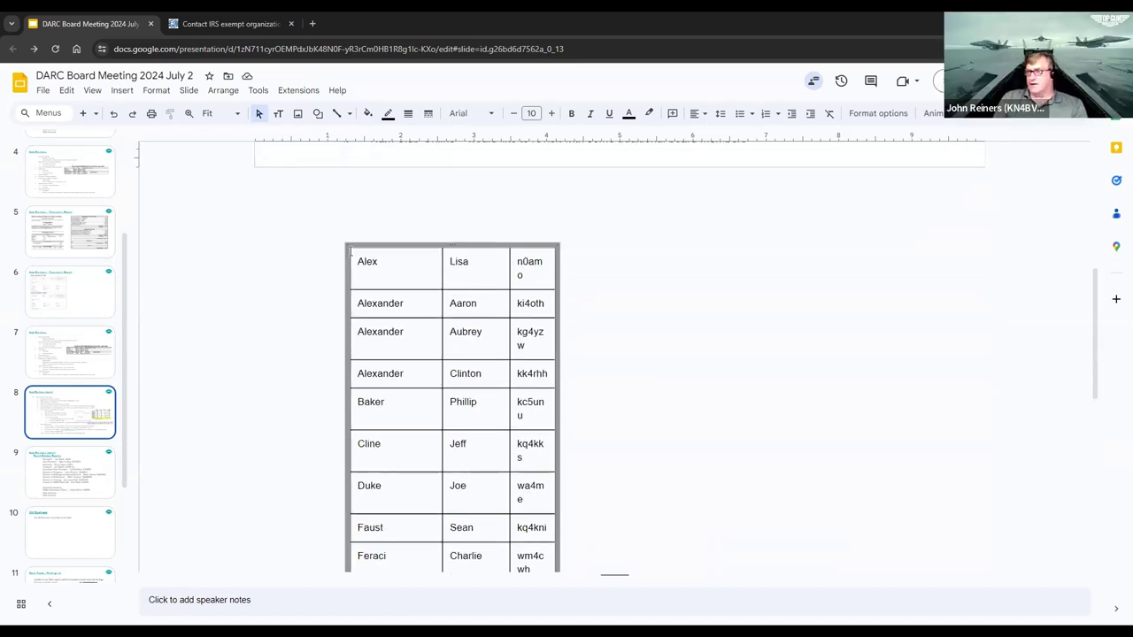
{"action": "scroll", "coordinate": [435, 283], "scroll_direction": "down", "scroll_amount": 2}
{"action": "left_click_drag", "start_coordinate": [567, 189], "coordinate": [607, 180]}
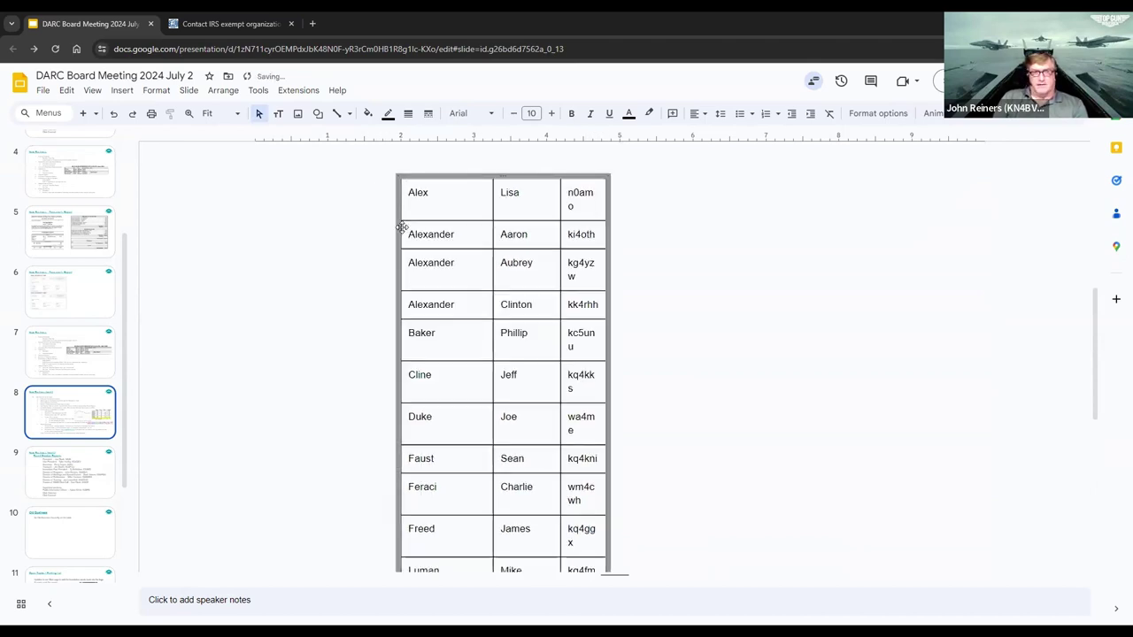
{"action": "left_click_drag", "start_coordinate": [398, 229], "coordinate": [357, 228]}
{"action": "scroll", "coordinate": [422, 246], "scroll_direction": "down", "scroll_amount": 1}
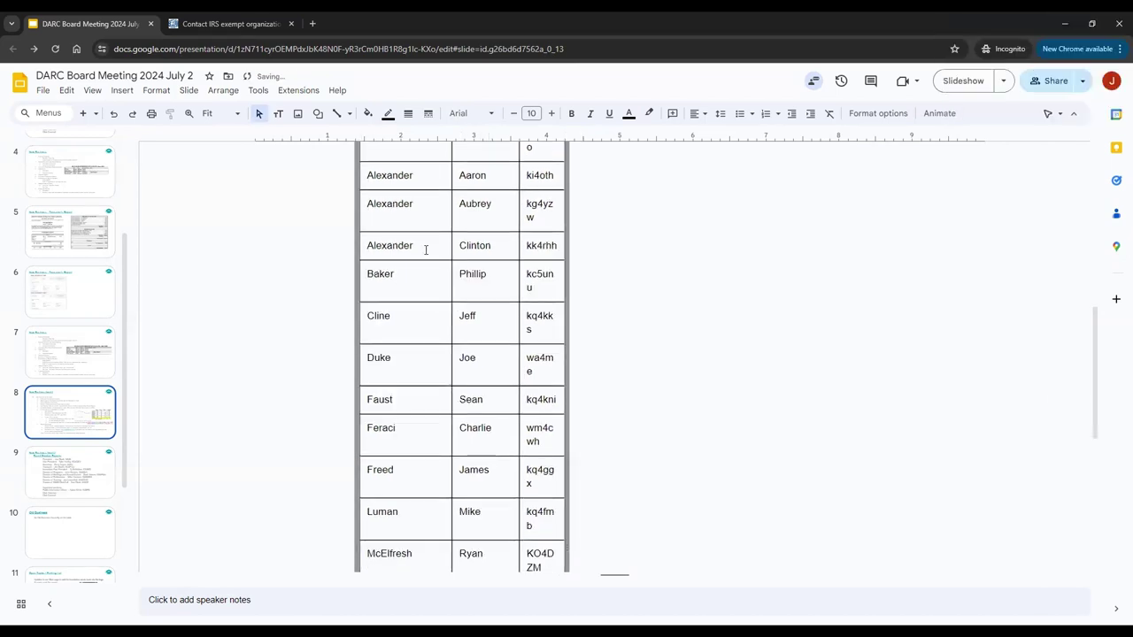
Read through the names and call signs in the pasted member table
{"action": "scroll", "coordinate": [431, 254], "scroll_direction": "down", "scroll_amount": 2}
{"action": "scroll", "coordinate": [439, 261], "scroll_direction": "down", "scroll_amount": 1}
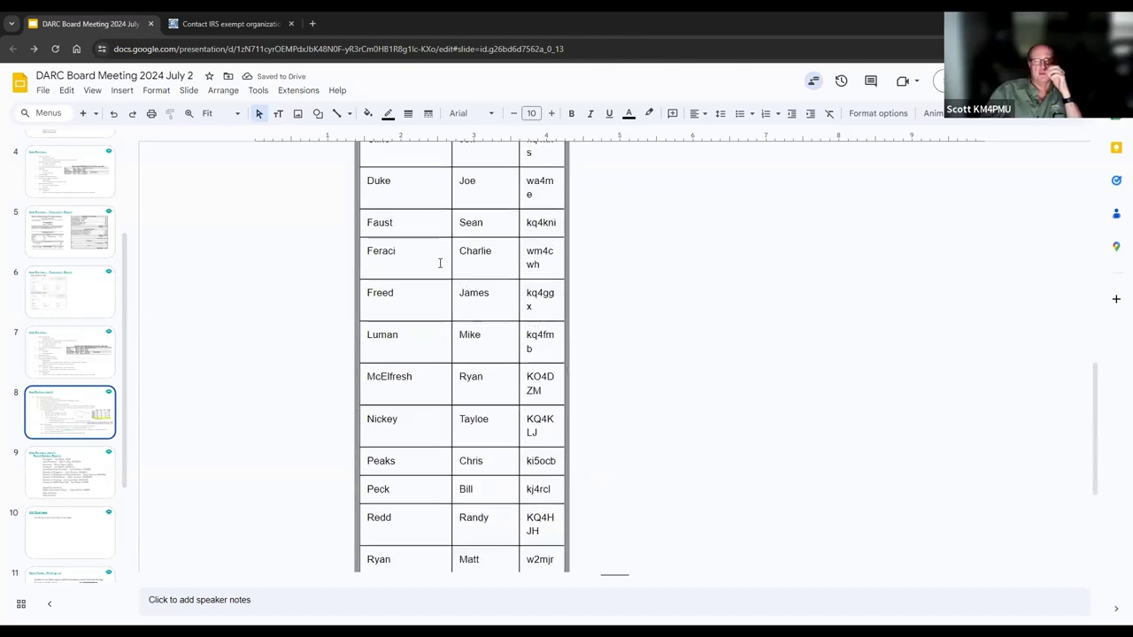
{"action": "scroll", "coordinate": [440, 261], "scroll_direction": "down", "scroll_amount": 1}
{"action": "scroll", "coordinate": [499, 291], "scroll_direction": "up", "scroll_amount": 1}
{"action": "scroll", "coordinate": [498, 290], "scroll_direction": "down", "scroll_amount": 2}
{"action": "scroll", "coordinate": [499, 289], "scroll_direction": "down", "scroll_amount": 2}
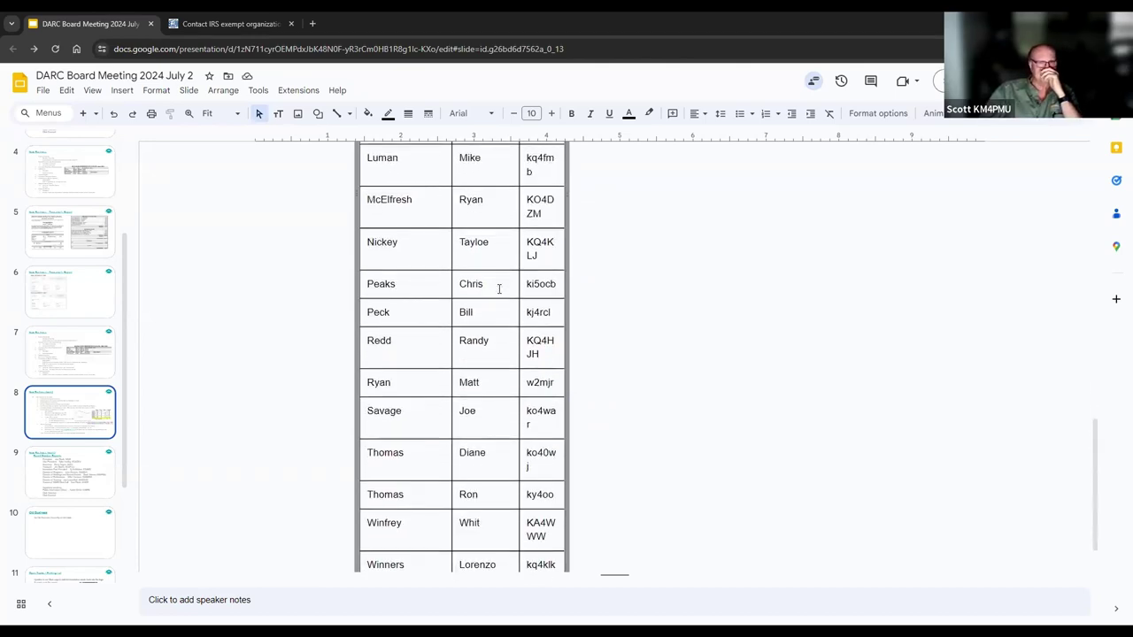
Look over the rest of the member table and go back to its first rows, checking the agenda items above it
{"action": "scroll", "coordinate": [498, 289], "scroll_direction": "down", "scroll_amount": 1}
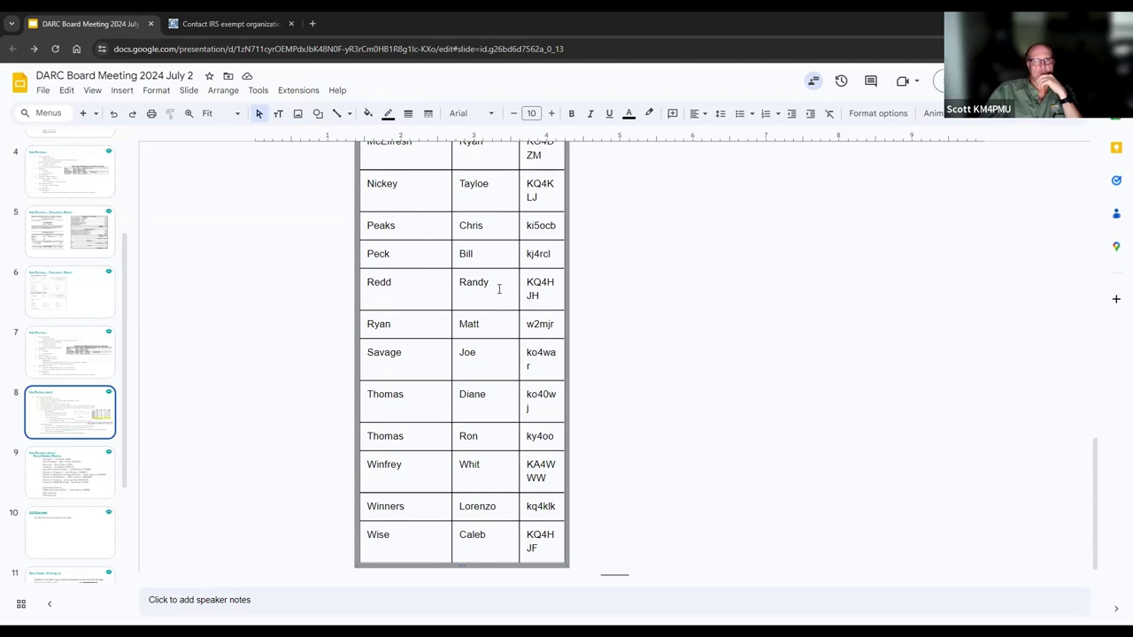
{"action": "scroll", "coordinate": [499, 289], "scroll_direction": "up", "scroll_amount": 1}
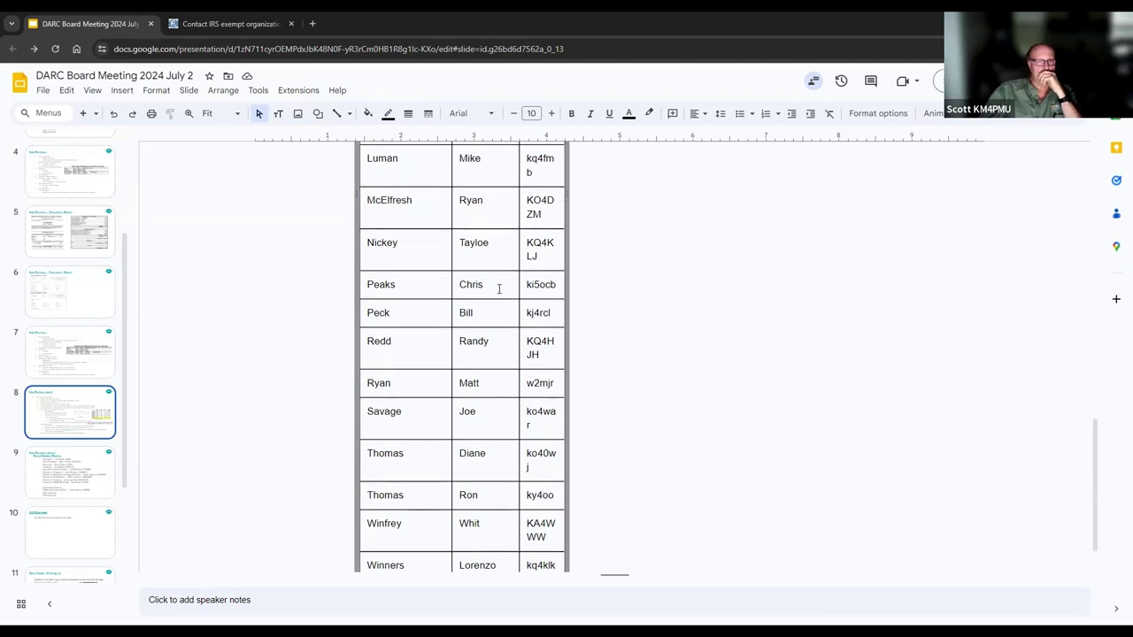
{"action": "scroll", "coordinate": [499, 288], "scroll_direction": "up", "scroll_amount": 2}
{"action": "scroll", "coordinate": [498, 289], "scroll_direction": "up", "scroll_amount": 1}
{"action": "scroll", "coordinate": [499, 289], "scroll_direction": "up", "scroll_amount": 3}
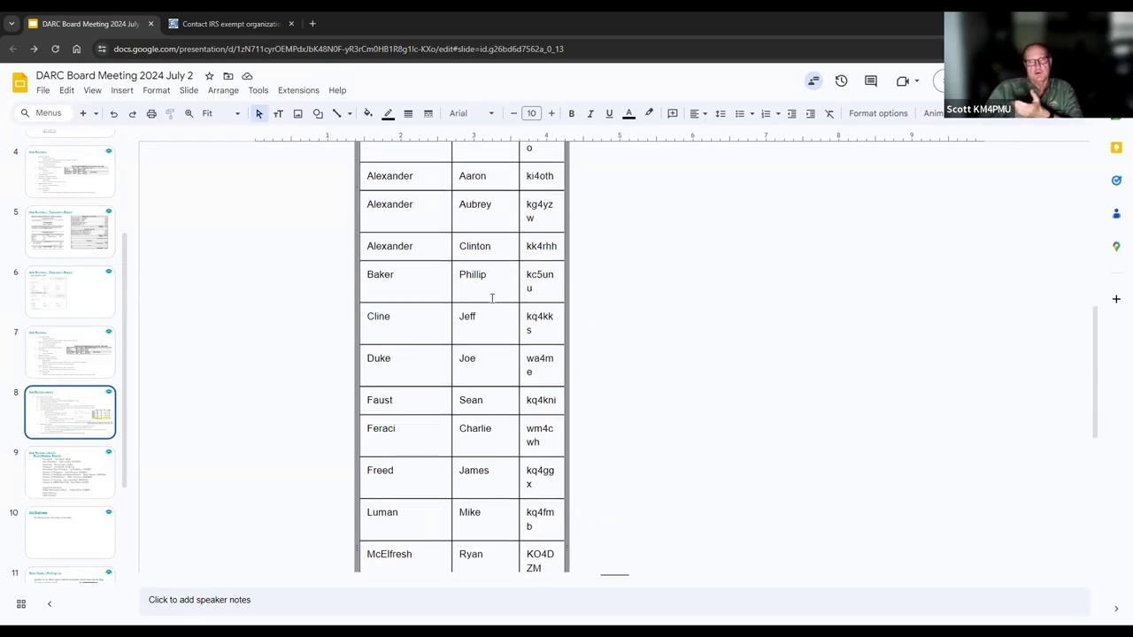
{"action": "scroll", "coordinate": [492, 298], "scroll_direction": "up", "scroll_amount": 3}
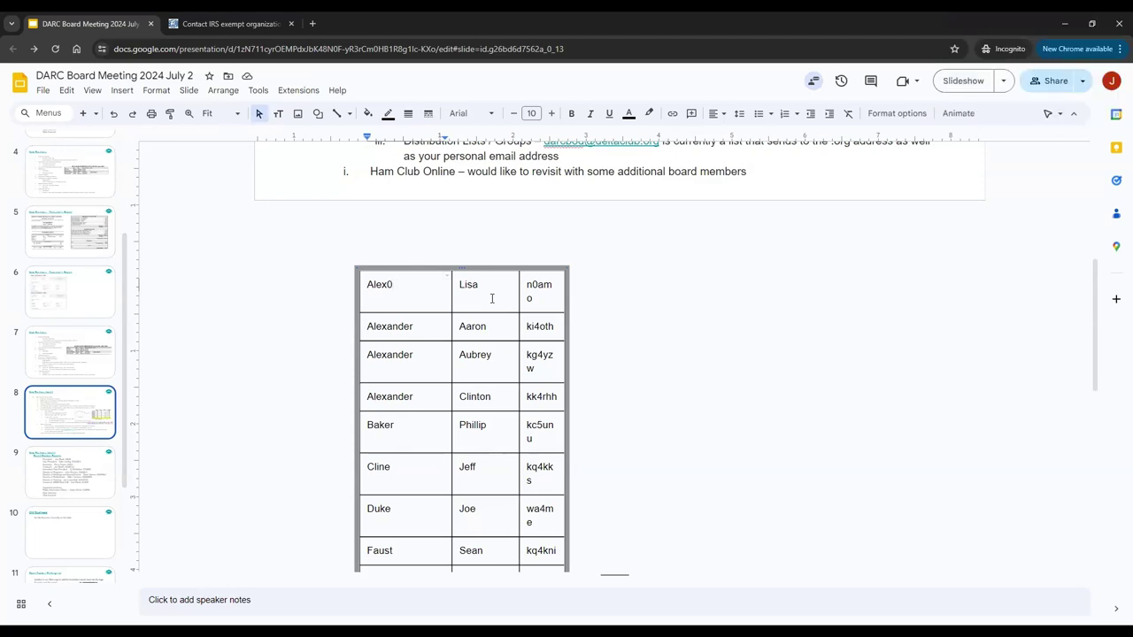
{"action": "scroll", "coordinate": [788, 310], "scroll_direction": "up", "scroll_amount": 5}
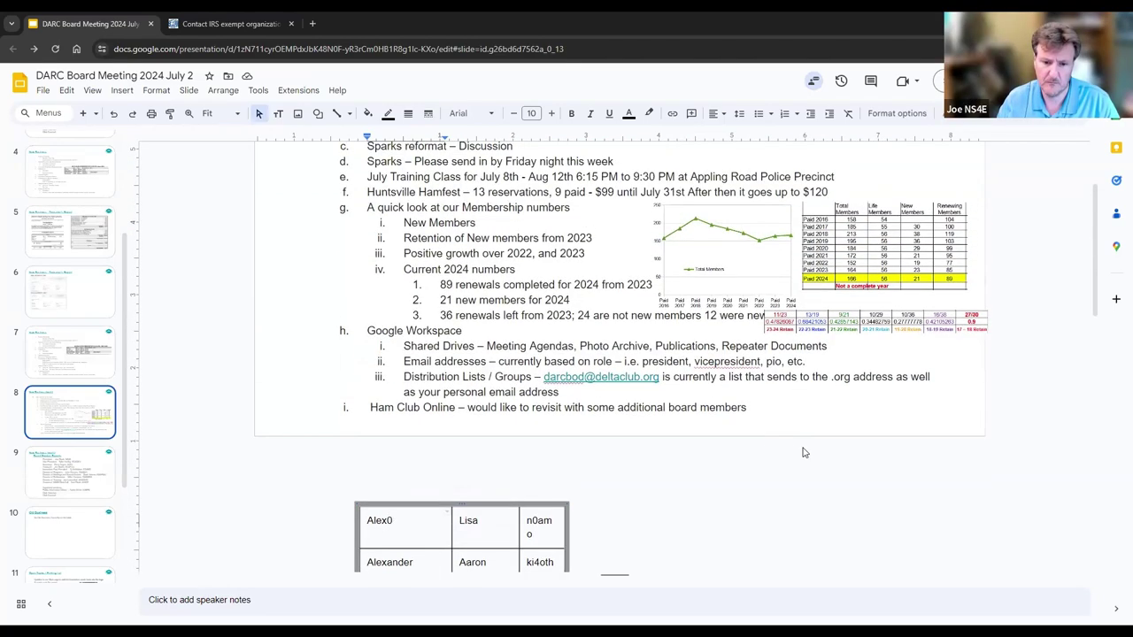
{"action": "scroll", "coordinate": [785, 448], "scroll_direction": "down", "scroll_amount": 5}
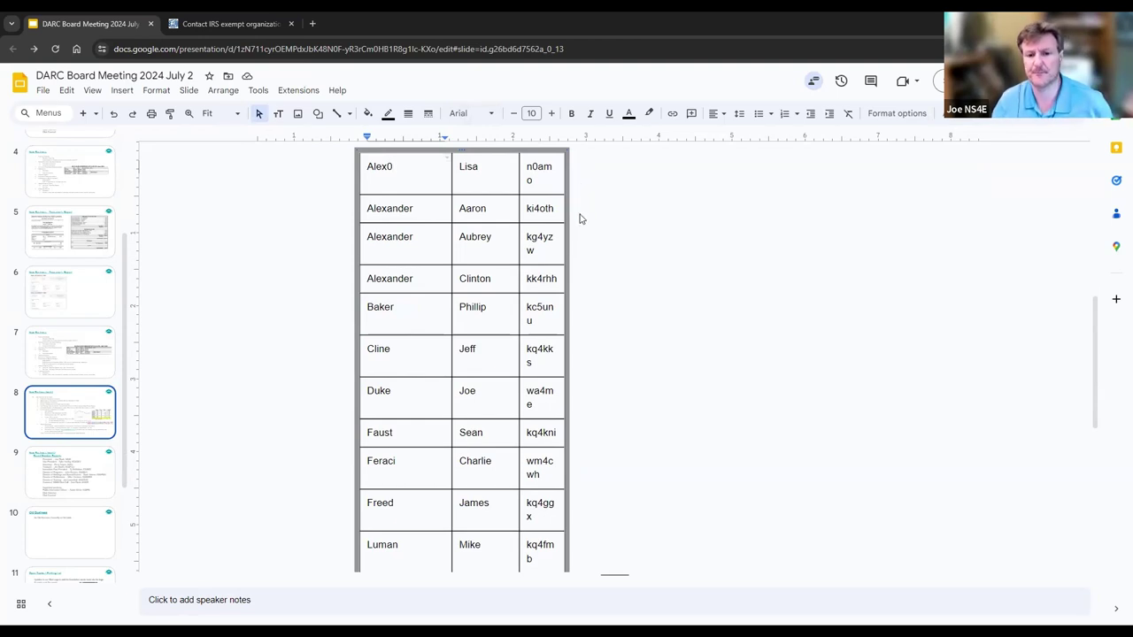
{"action": "scroll", "coordinate": [580, 215], "scroll_direction": "down", "scroll_amount": 1}
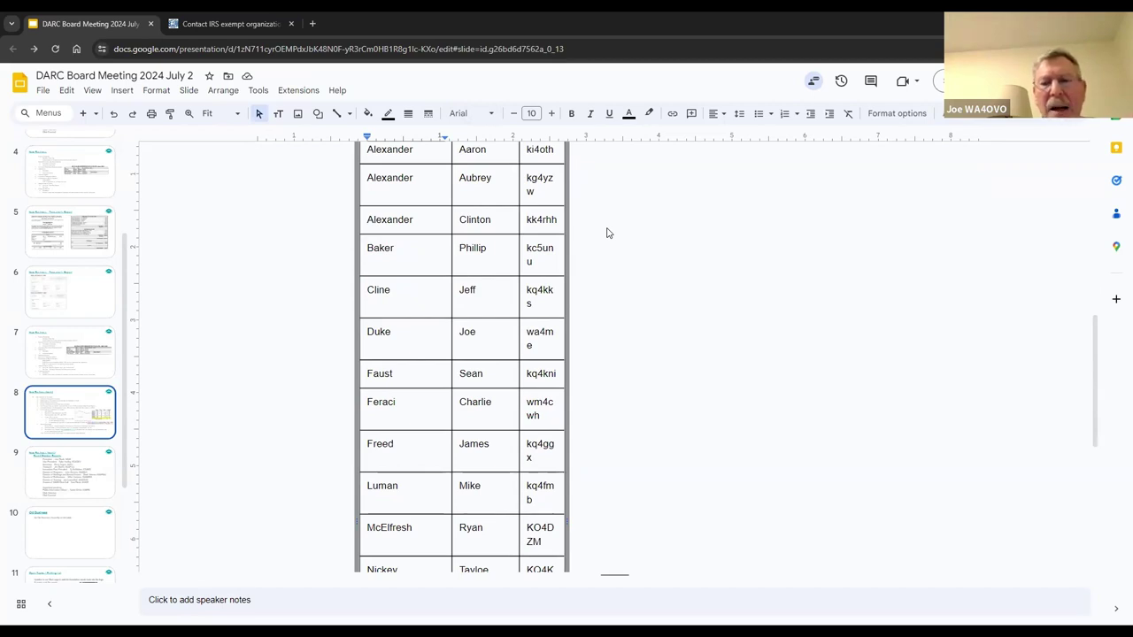
{"action": "scroll", "coordinate": [607, 232], "scroll_direction": "up", "scroll_amount": 2}
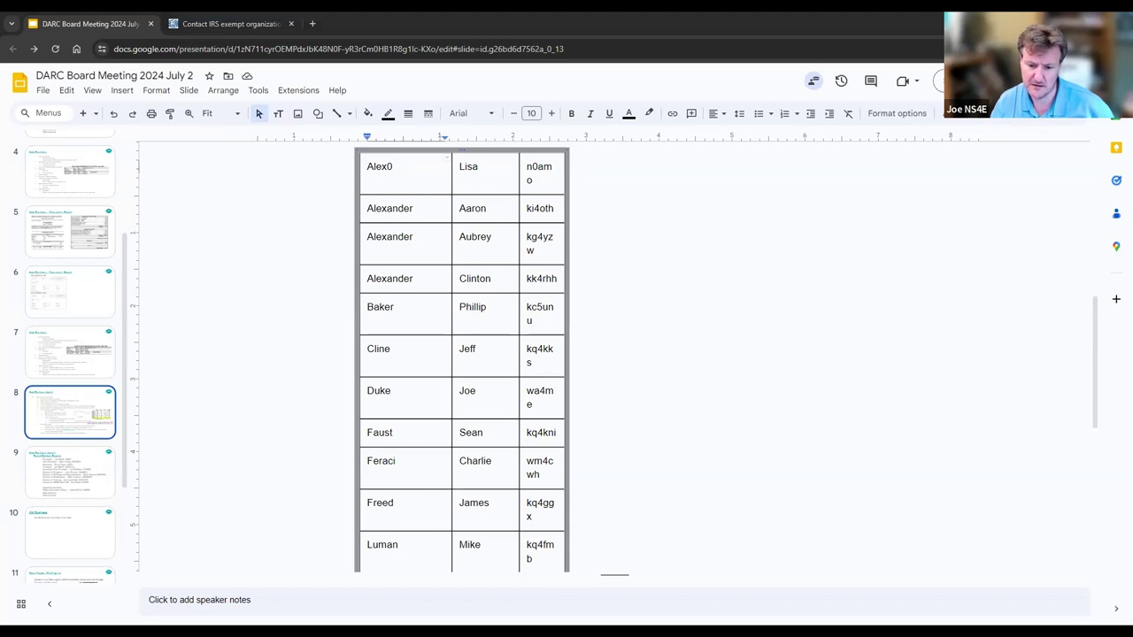
Try to select the member table's cells from the first row downward
{"action": "left_click_drag", "start_coordinate": [366, 166], "coordinate": [521, 146]}
{"action": "left_click", "coordinate": [392, 241]}
{"action": "key", "text": "Up"}
{"action": "key", "text": "Up"}
{"action": "key", "text": "Up"}
{"action": "key", "text": "Up"}
{"action": "scroll", "coordinate": [443, 294], "scroll_direction": "up", "scroll_amount": 2}
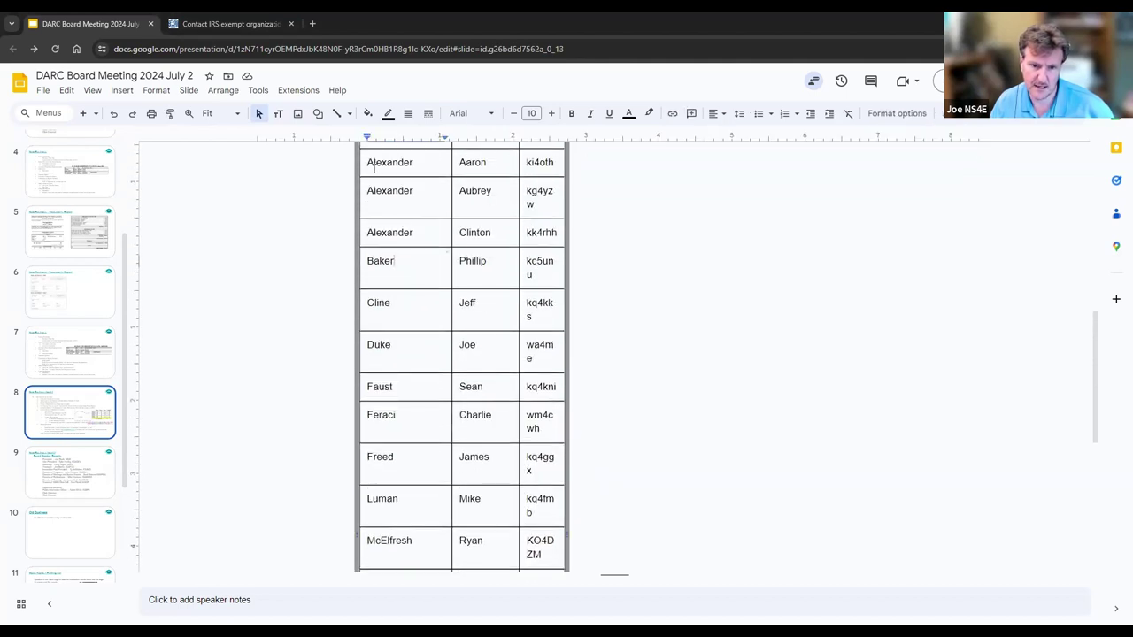
{"action": "left_click_drag", "start_coordinate": [367, 250], "coordinate": [400, 403]}
{"action": "scroll", "coordinate": [400, 405], "scroll_direction": "down", "scroll_amount": 3}
{"action": "scroll", "coordinate": [401, 403], "scroll_direction": "up", "scroll_amount": 7}
{"action": "scroll", "coordinate": [400, 404], "scroll_direction": "down", "scroll_amount": 2}
{"action": "key", "text": "Left"}
{"action": "key", "text": "shift+Right"}
{"action": "key", "text": "shift+Right"}
{"action": "key", "text": "shift+Right"}
{"action": "key", "text": "shift+Right"}
{"action": "scroll", "coordinate": [450, 393], "scroll_direction": "down", "scroll_amount": 5}
{"action": "left_click", "coordinate": [513, 278], "text": "shift"}
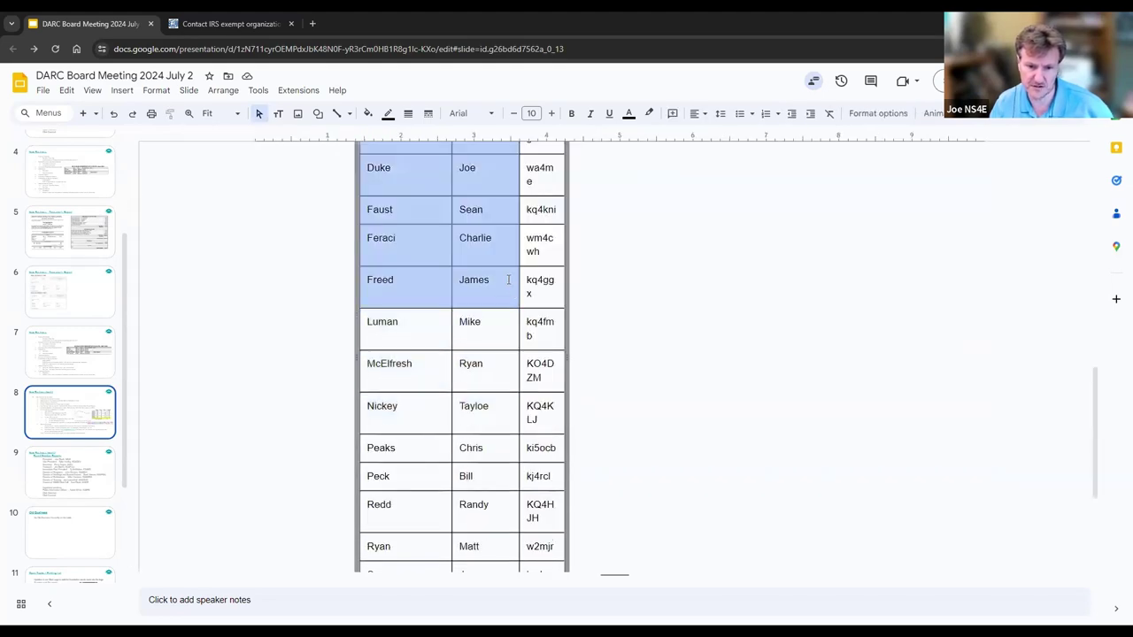
{"action": "scroll", "coordinate": [514, 271], "scroll_direction": "up", "scroll_amount": 4}
{"action": "scroll", "coordinate": [514, 271], "scroll_direction": "up", "scroll_amount": 2}
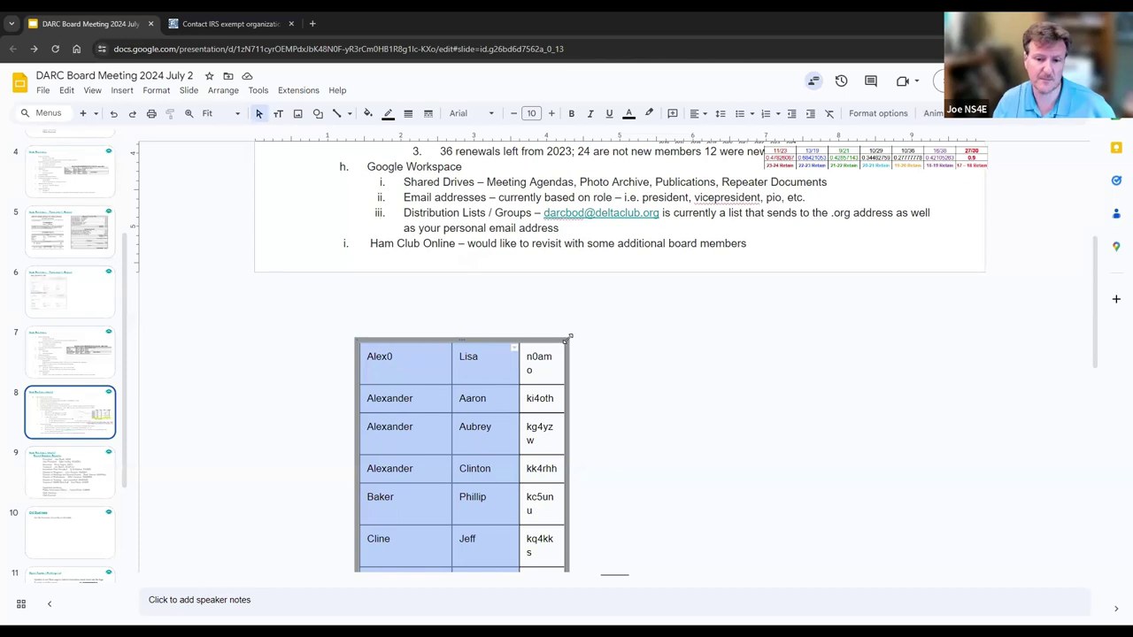
Widen the member table below the slide so that each call sign fits on one line
{"action": "left_click", "coordinate": [546, 346]}
{"action": "scroll", "coordinate": [547, 347], "scroll_direction": "down", "scroll_amount": 9}
{"action": "scroll", "coordinate": [620, 442], "scroll_direction": "up", "scroll_amount": 4}
{"action": "scroll", "coordinate": [570, 509], "scroll_direction": "down", "scroll_amount": 1}
{"action": "left_click_drag", "start_coordinate": [565, 475], "coordinate": [641, 470]}
{"action": "scroll", "coordinate": [732, 445], "scroll_direction": "up", "scroll_amount": 3}
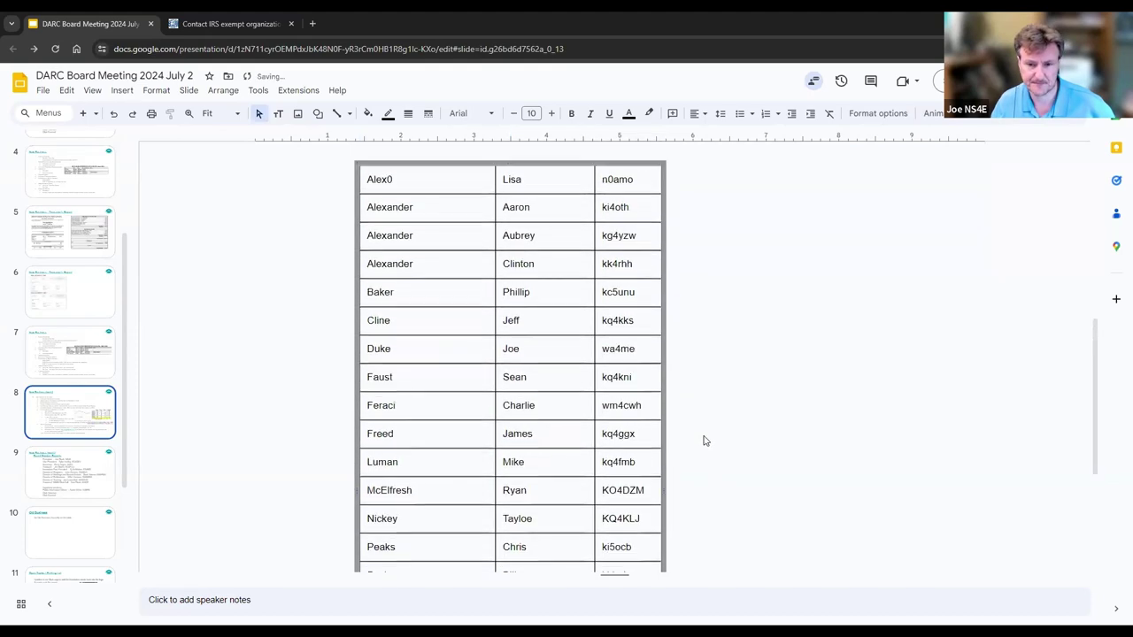
Review the widened member table alongside the membership numbers and Google Workspace items on the "New Business (cont.)" slide
{"action": "left_click_drag", "start_coordinate": [368, 238], "coordinate": [642, 440]}
{"action": "scroll", "coordinate": [643, 440], "scroll_direction": "down", "scroll_amount": 3}
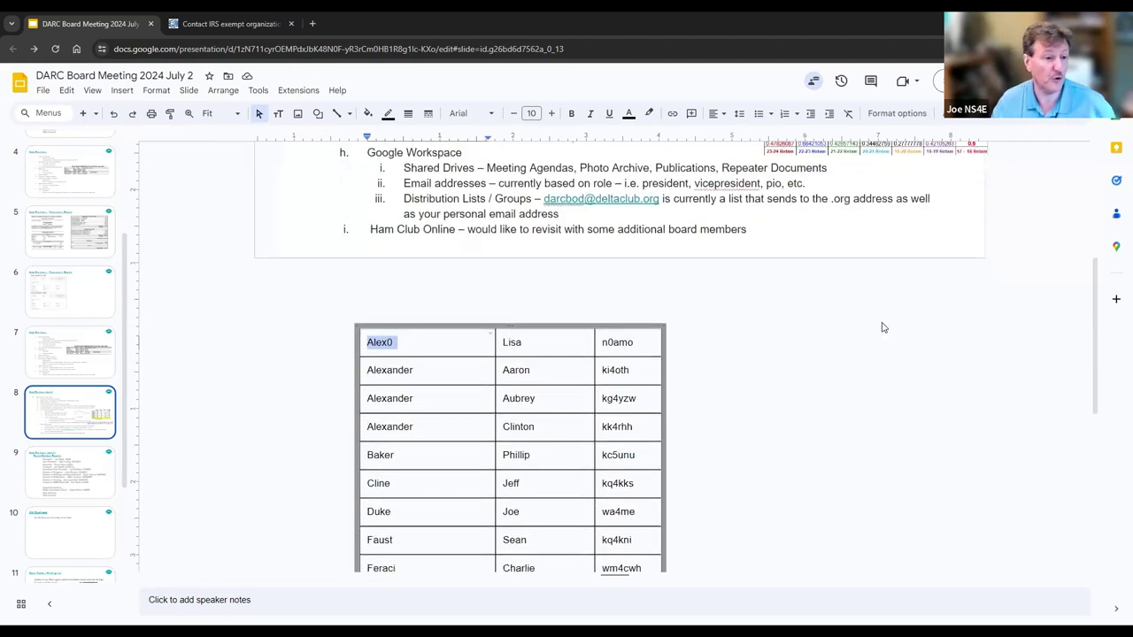
{"action": "scroll", "coordinate": [756, 416], "scroll_direction": "up", "scroll_amount": 1}
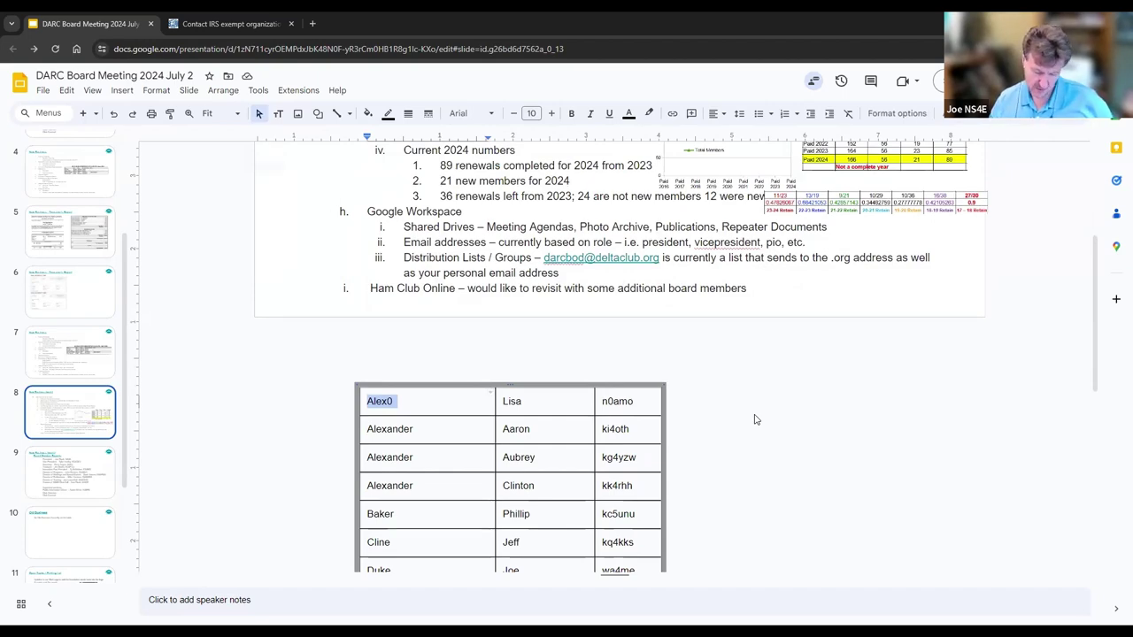
{"action": "scroll", "coordinate": [754, 418], "scroll_direction": "up", "scroll_amount": 1}
{"action": "scroll", "coordinate": [754, 423], "scroll_direction": "down", "scroll_amount": 1}
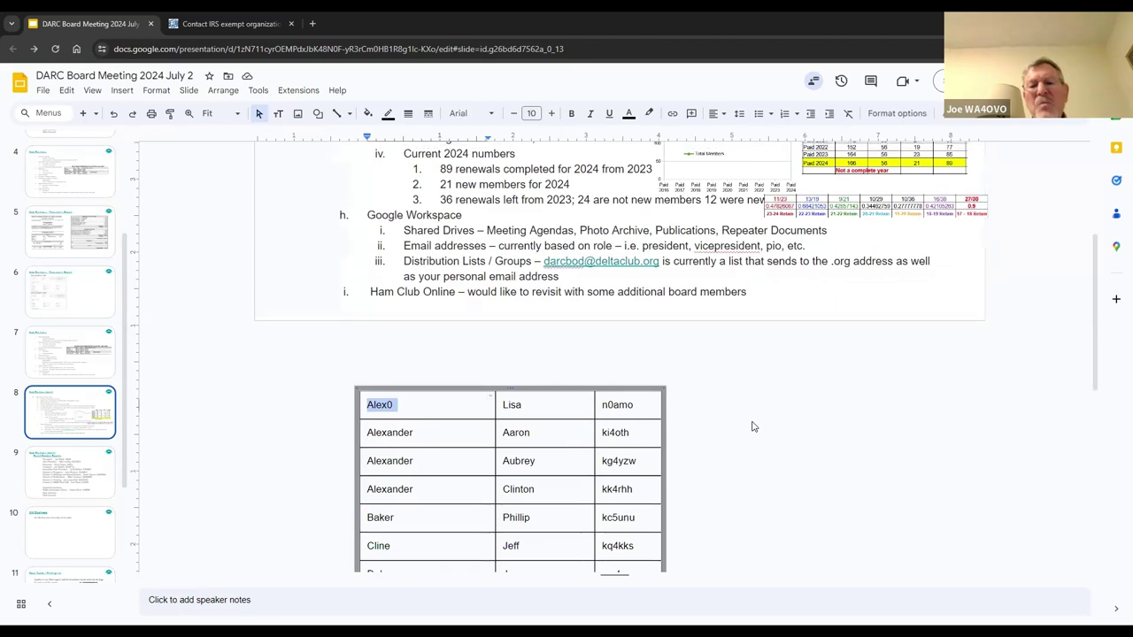
{"action": "scroll", "coordinate": [708, 435], "scroll_direction": "up", "scroll_amount": 1}
{"action": "scroll", "coordinate": [660, 447], "scroll_direction": "down", "scroll_amount": 5}
{"action": "scroll", "coordinate": [726, 416], "scroll_direction": "up", "scroll_amount": 9}
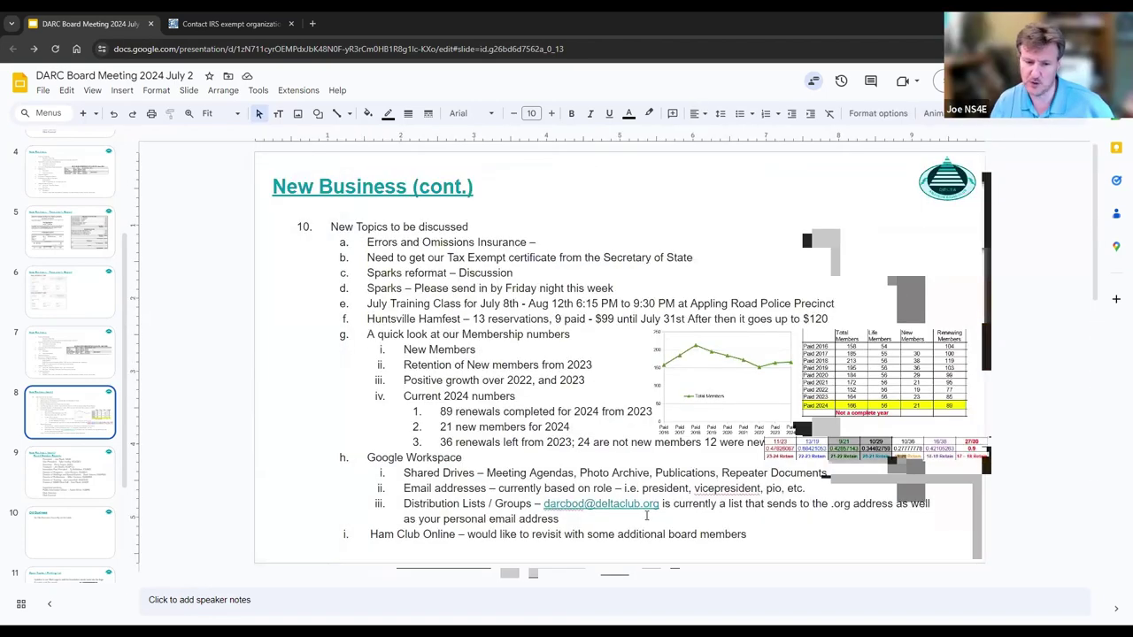
{"action": "scroll", "coordinate": [651, 514], "scroll_direction": "down", "scroll_amount": 1}
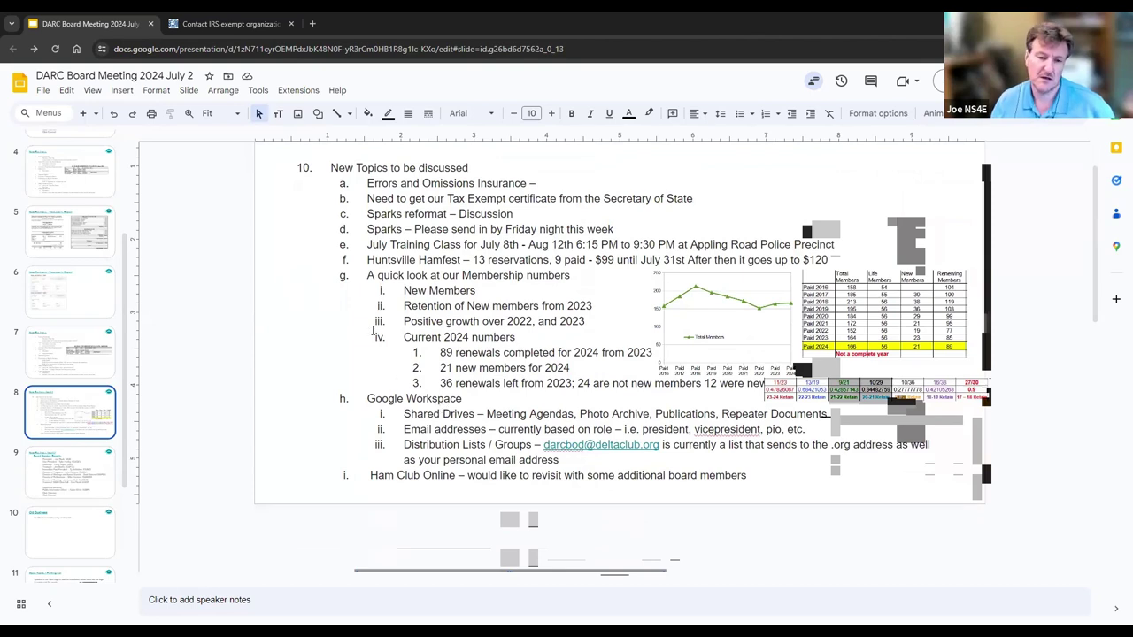